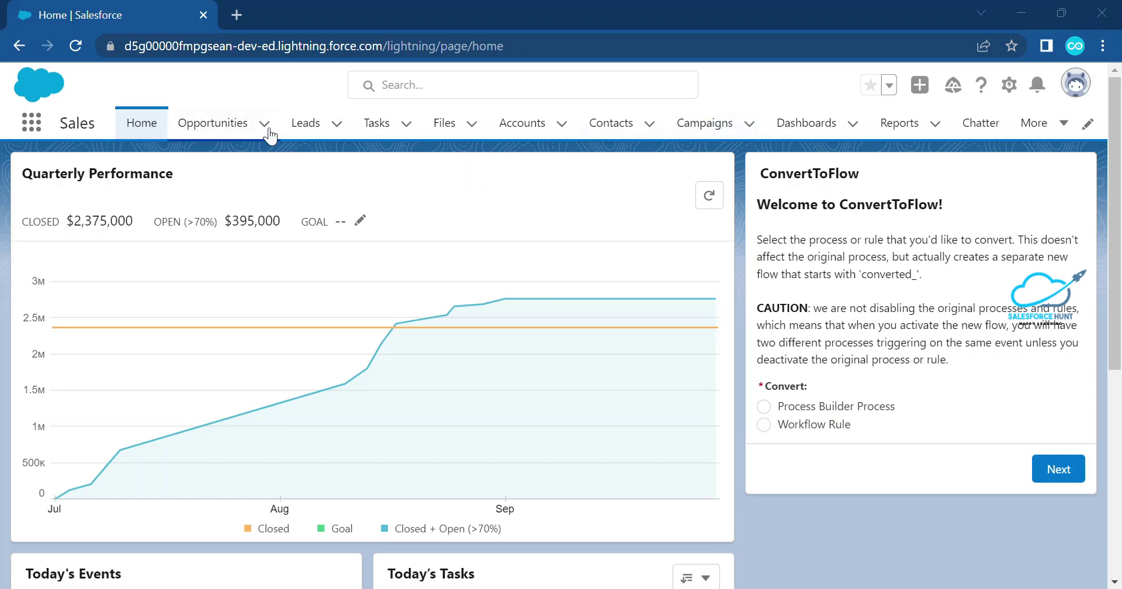
- Open Setup for the current app and find the Workflow Rules page by searching for "workf"
click(1009, 85)
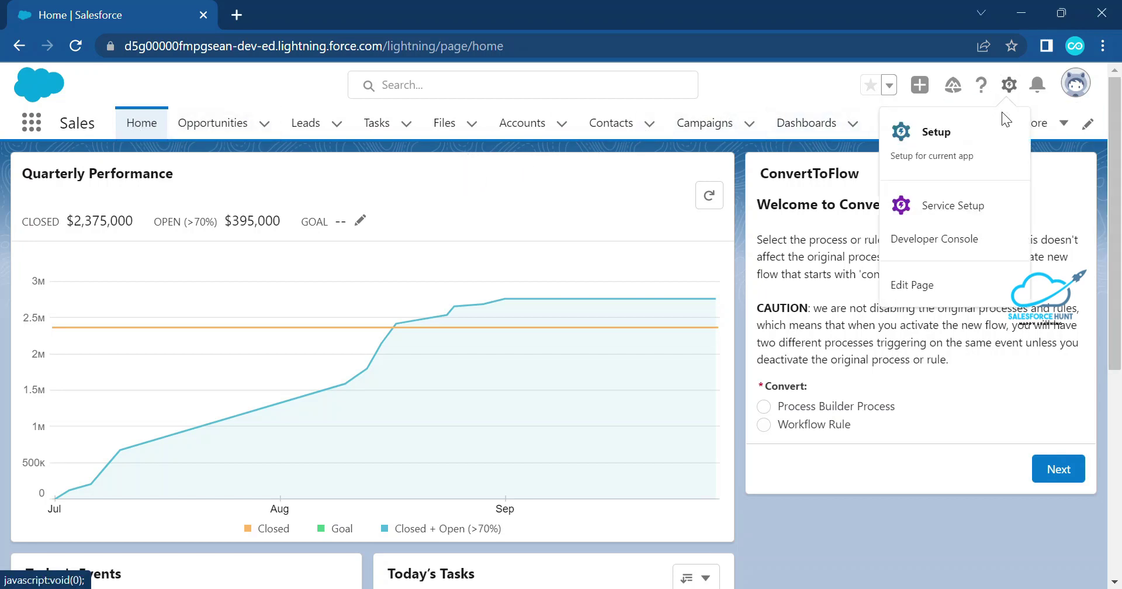
click(935, 132)
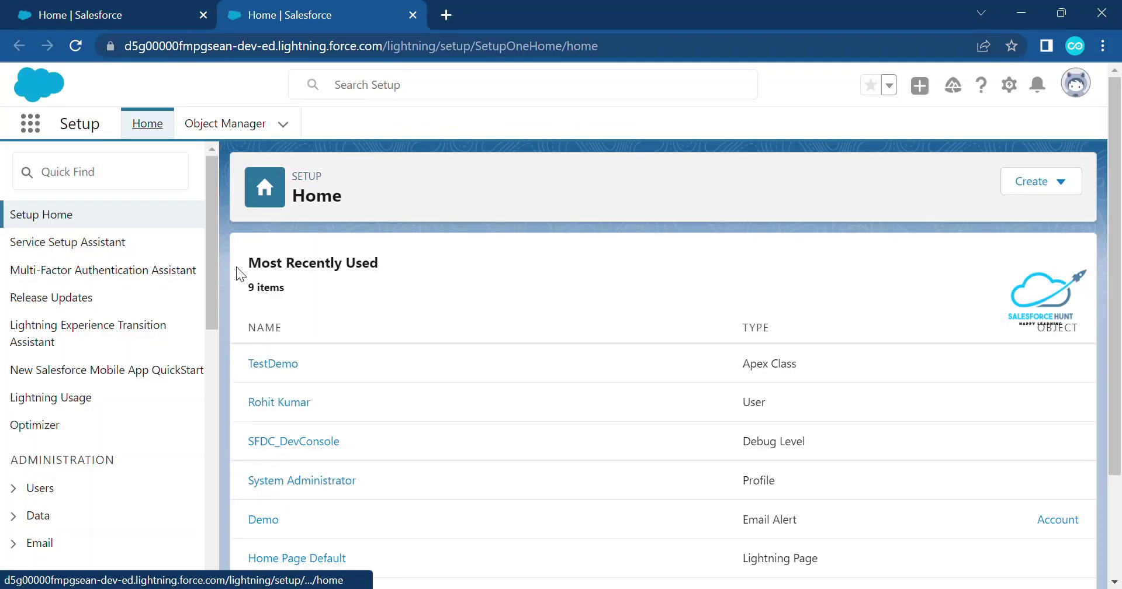
click(114, 174)
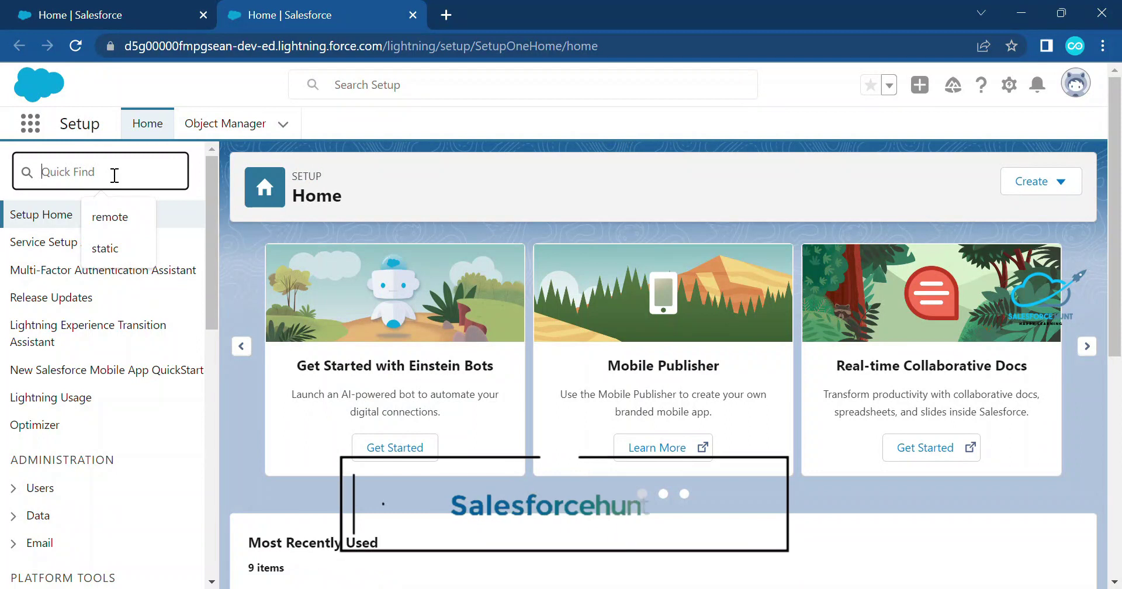
text(workf)
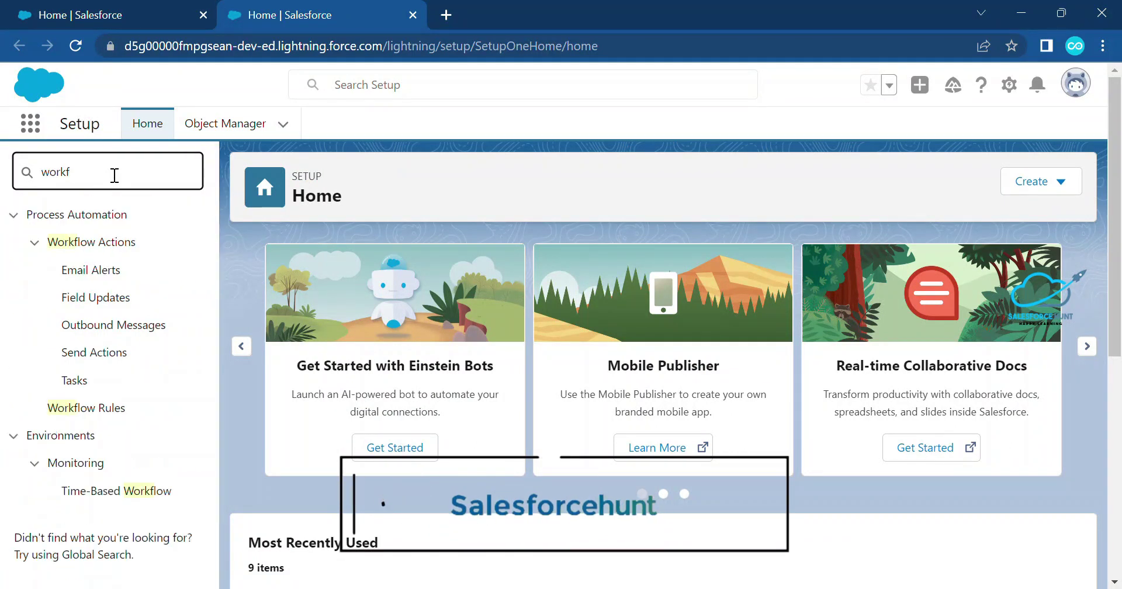
click(88, 409)
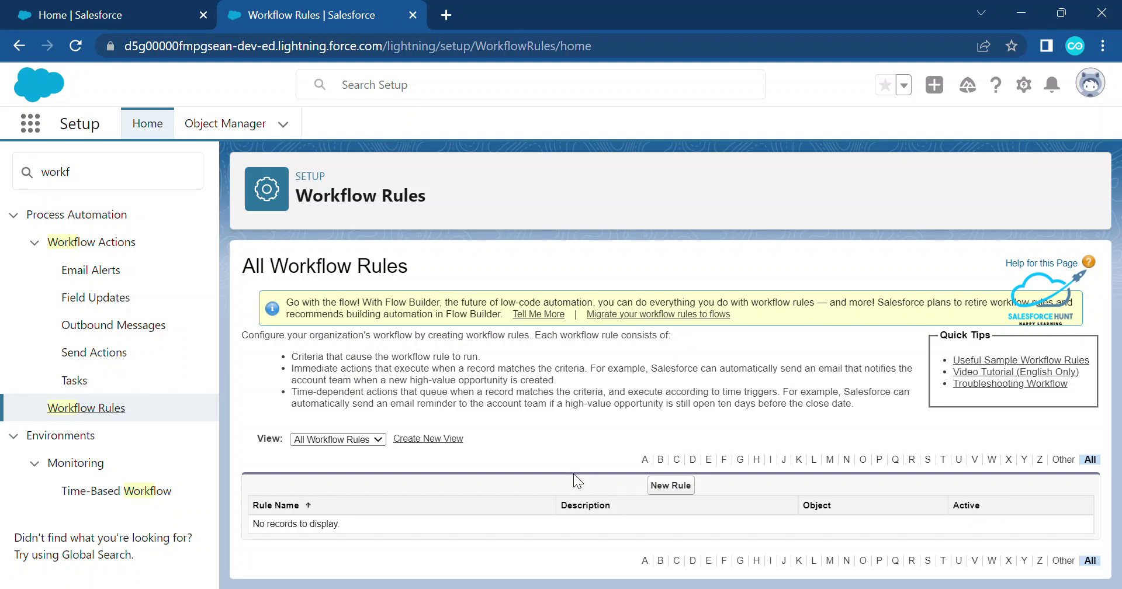
- Start a new rule, continuing with Workflow Rules instead of Flow Builder, and select Account as its object
click(671, 486)
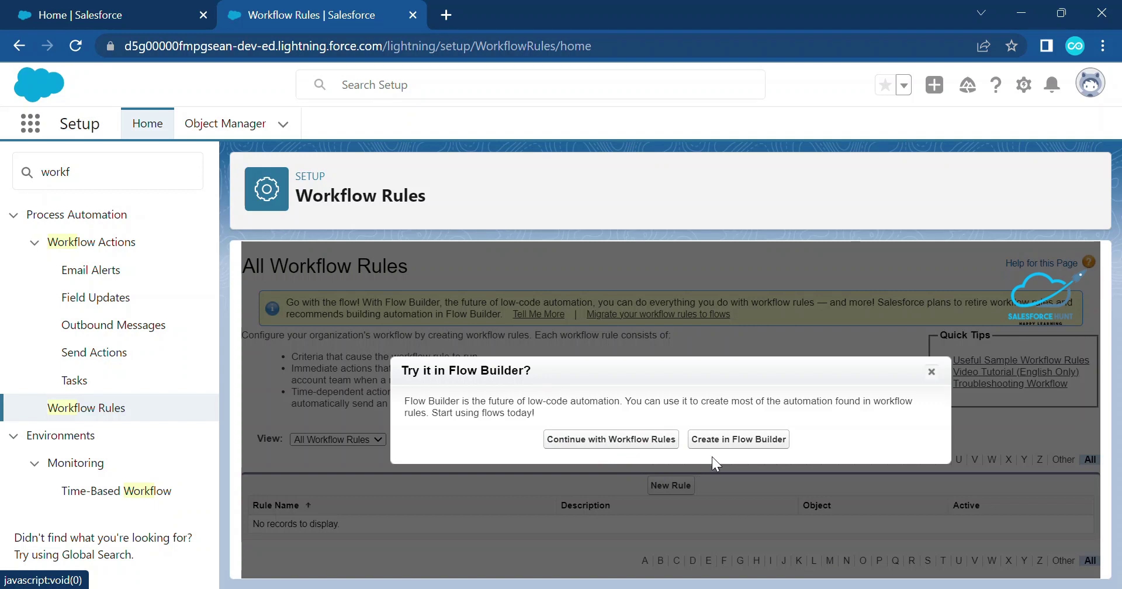
click(579, 440)
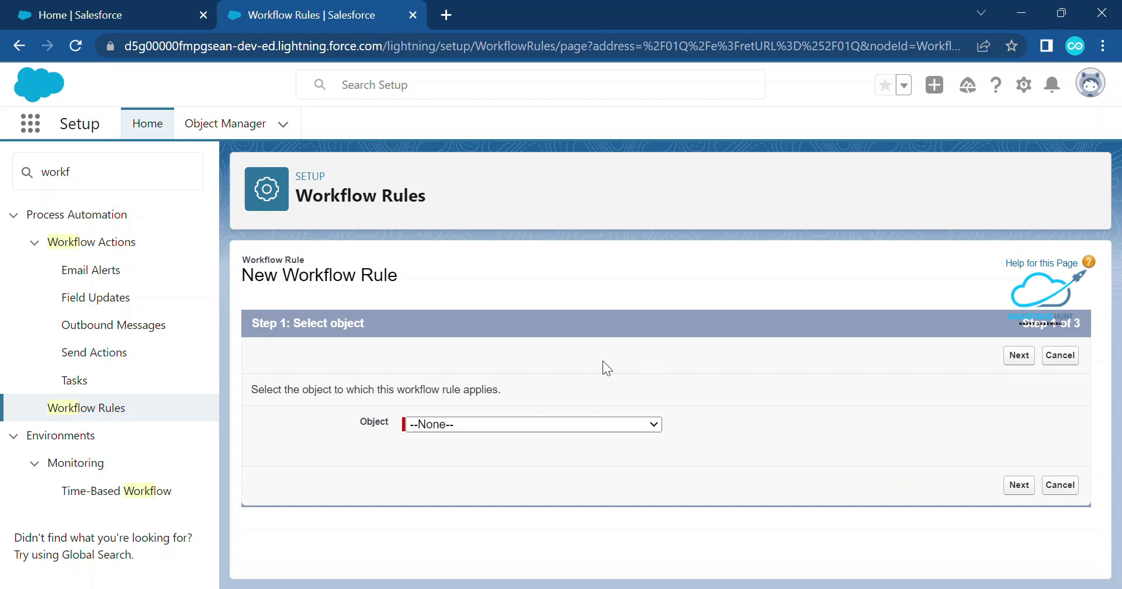
click(521, 426)
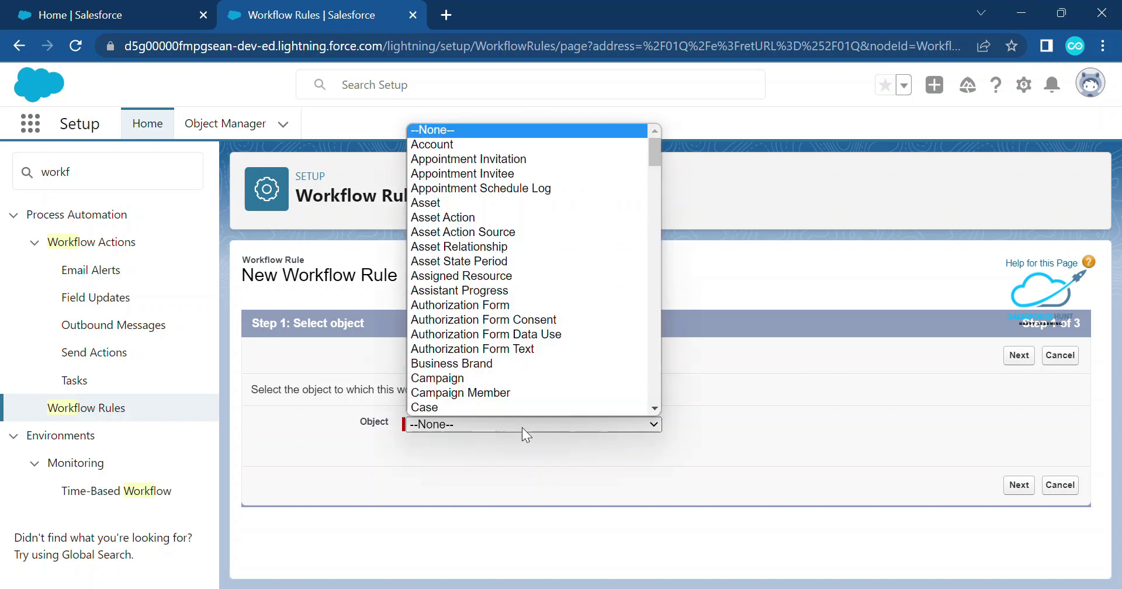
click(548, 148)
click(1017, 356)
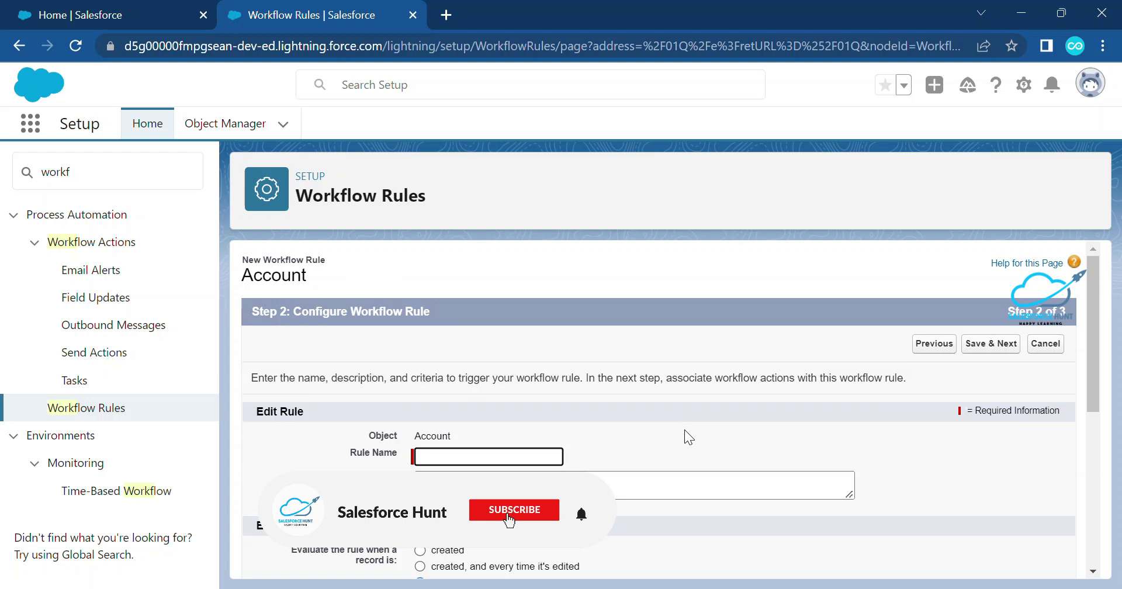
- Name the rule "Account WFR" and have it evaluated only when a record is created
text(Accou)
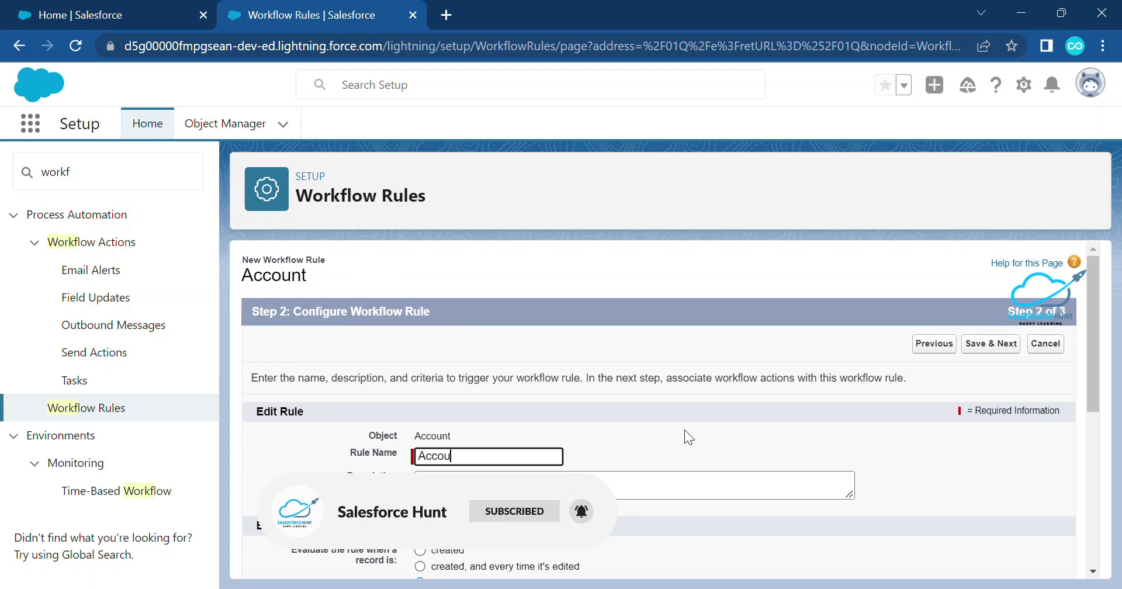
text(nt WFR)
key(Tab)
scroll(696, 430, down, 3)
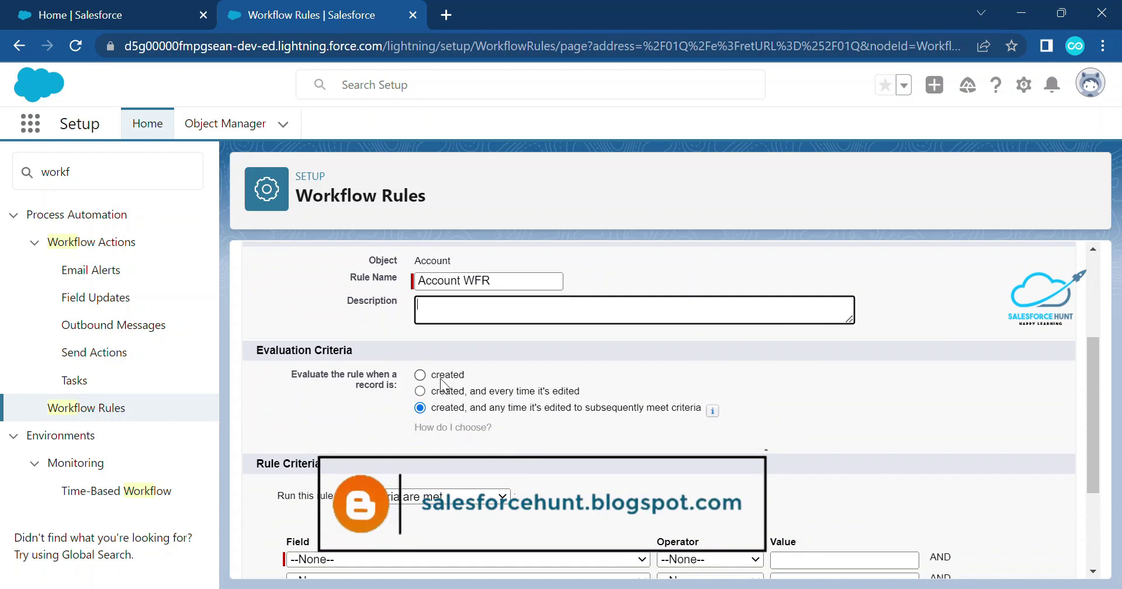
click(420, 375)
- Choose "Account: Rating" as the field of the first rule criterion
scroll(560, 436, down, 1)
scroll(560, 436, down, 2)
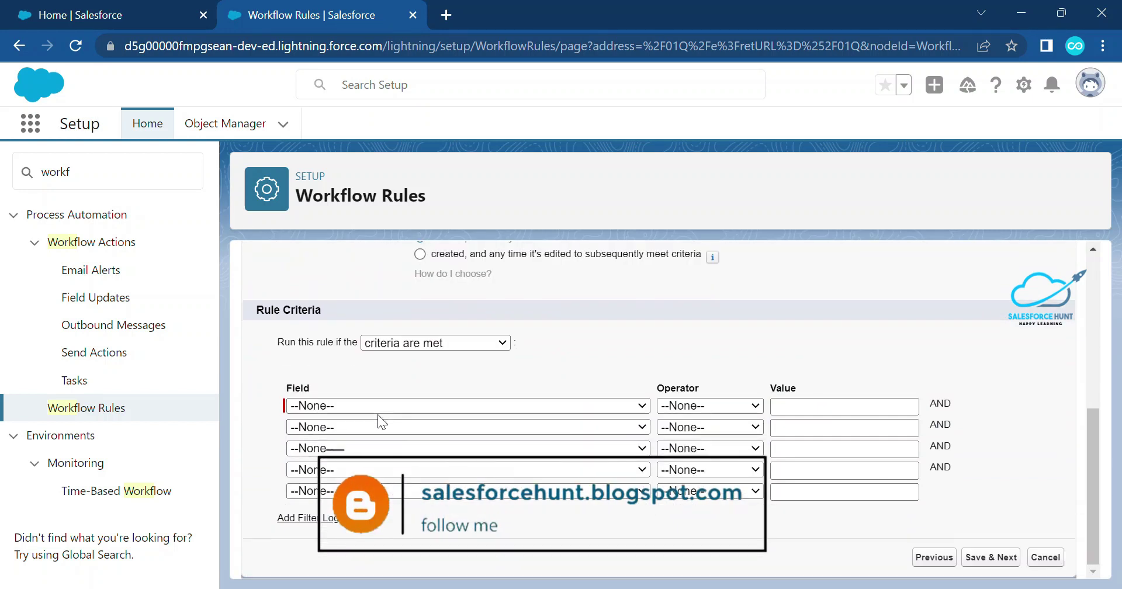
click(380, 408)
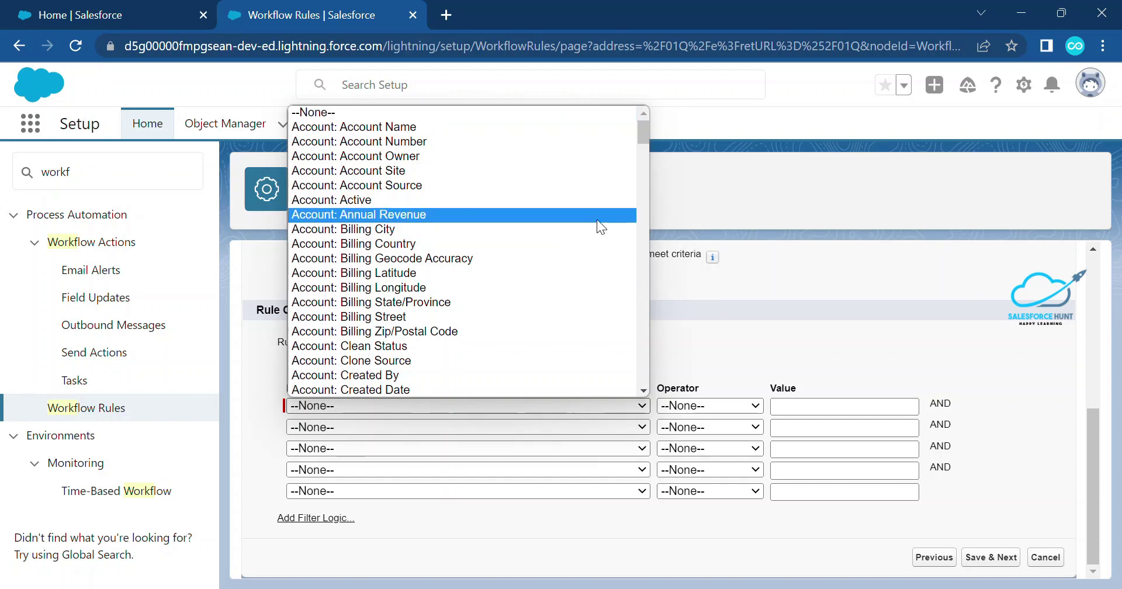
scroll(538, 300, down, 20)
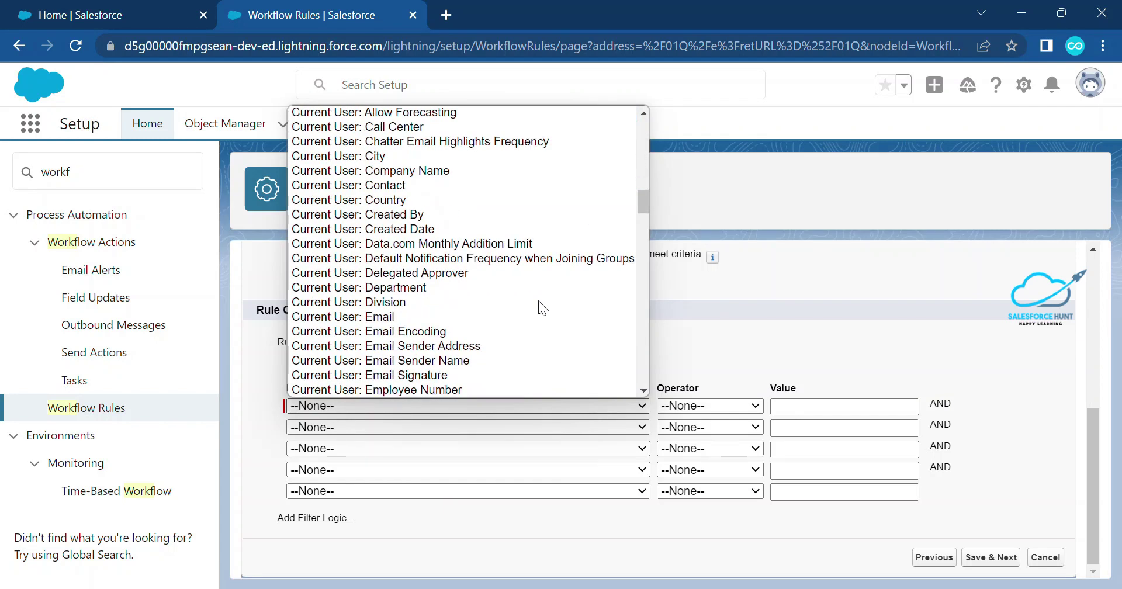
scroll(459, 290, up, 18)
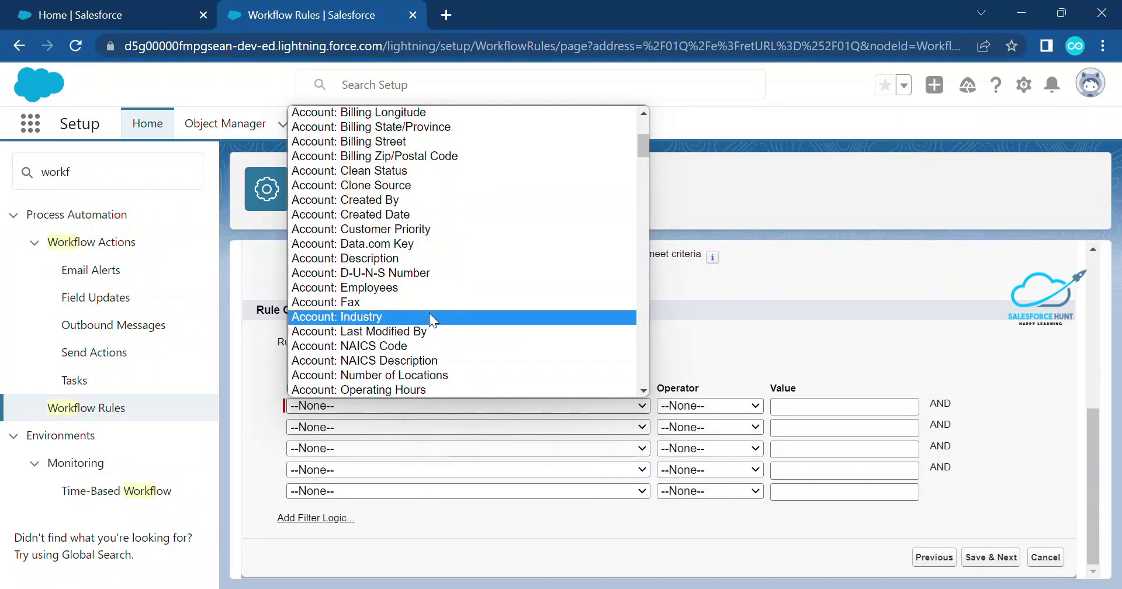
scroll(429, 313, up, 4)
scroll(429, 313, down, 8)
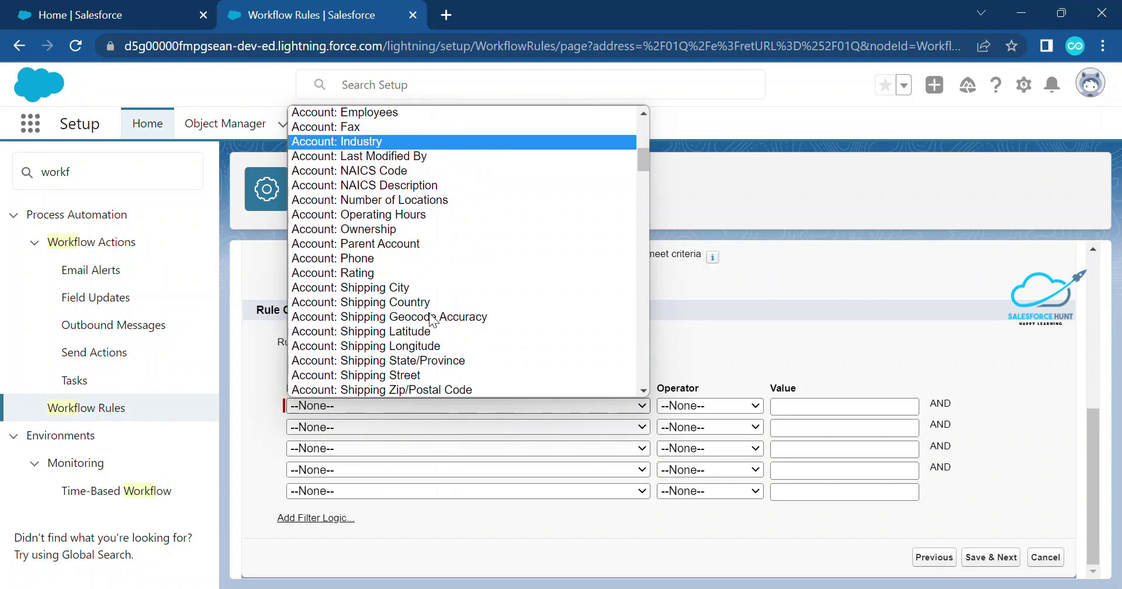
click(394, 272)
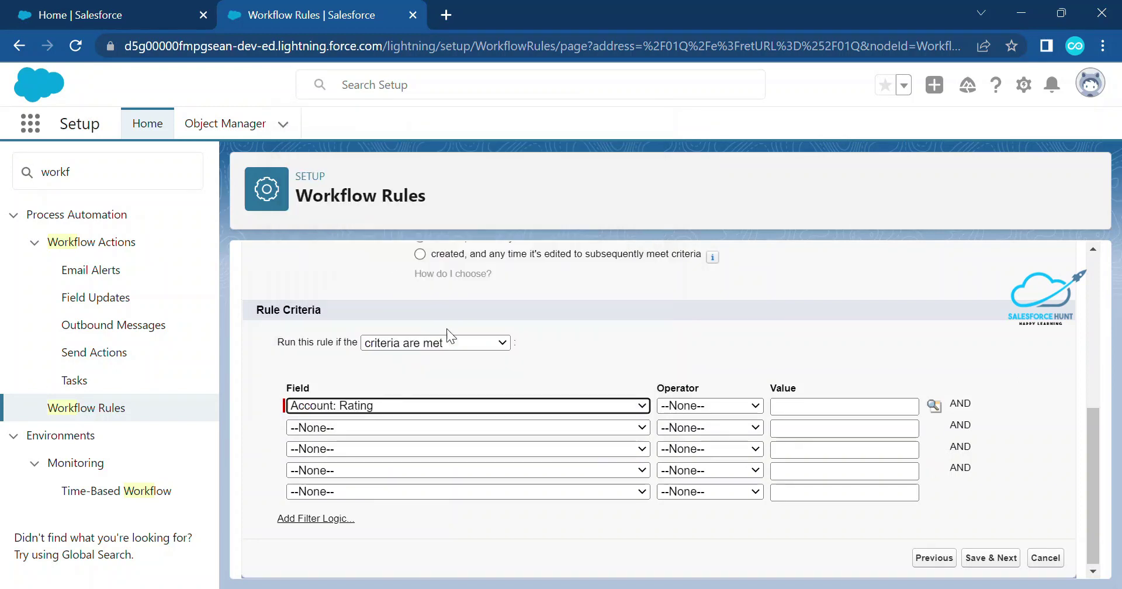
- Complete the Rating criterion with the operator equals and the looked-up value Cold, and continue to the workflow actions
click(697, 404)
click(705, 243)
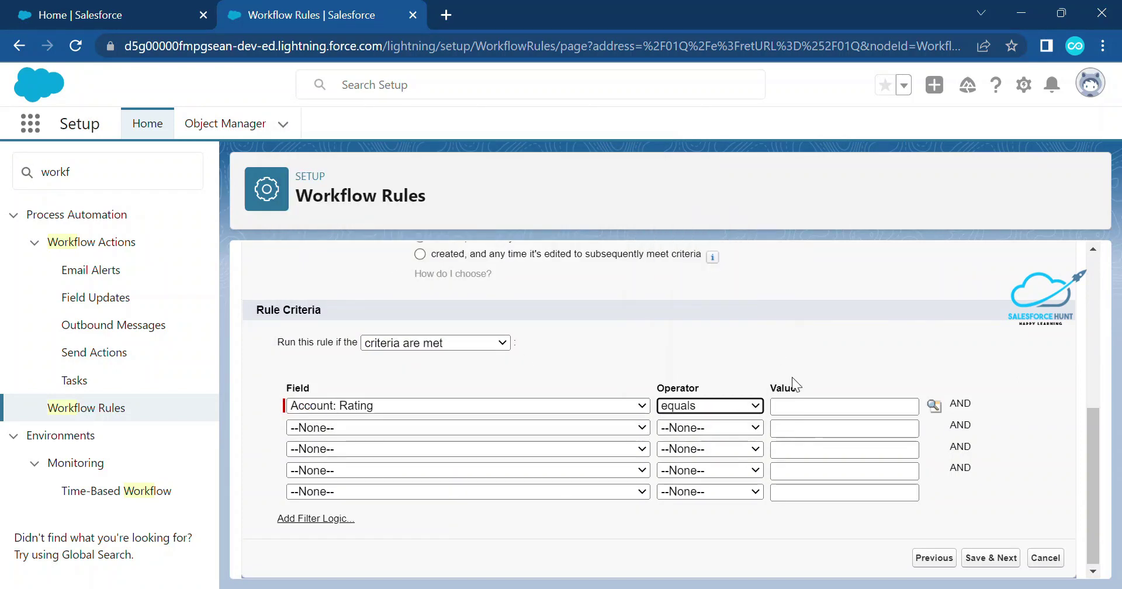
click(935, 406)
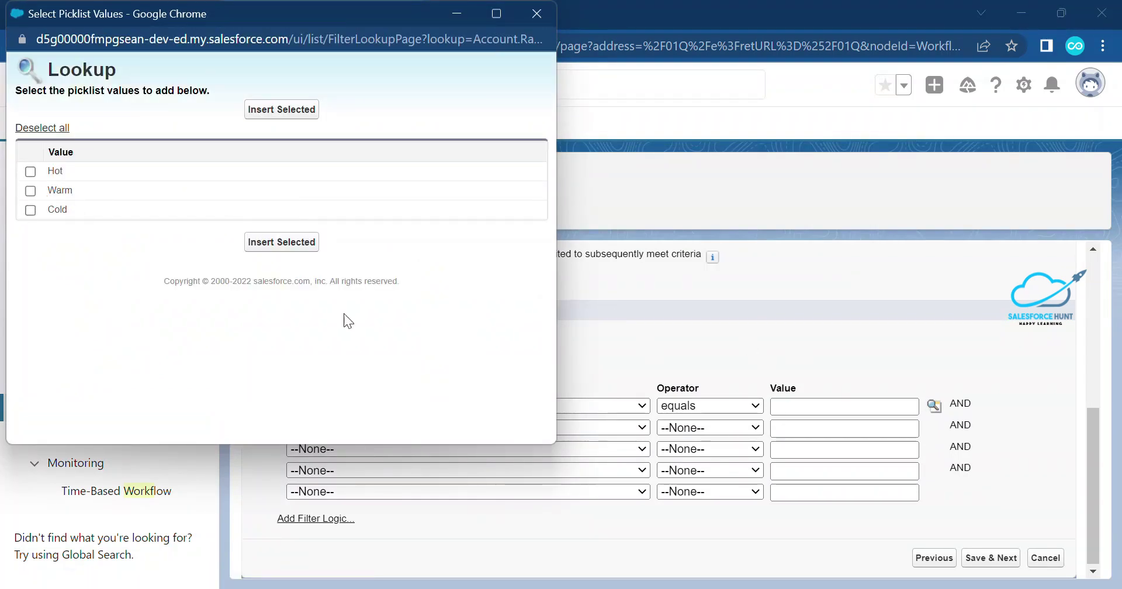
click(31, 211)
click(301, 246)
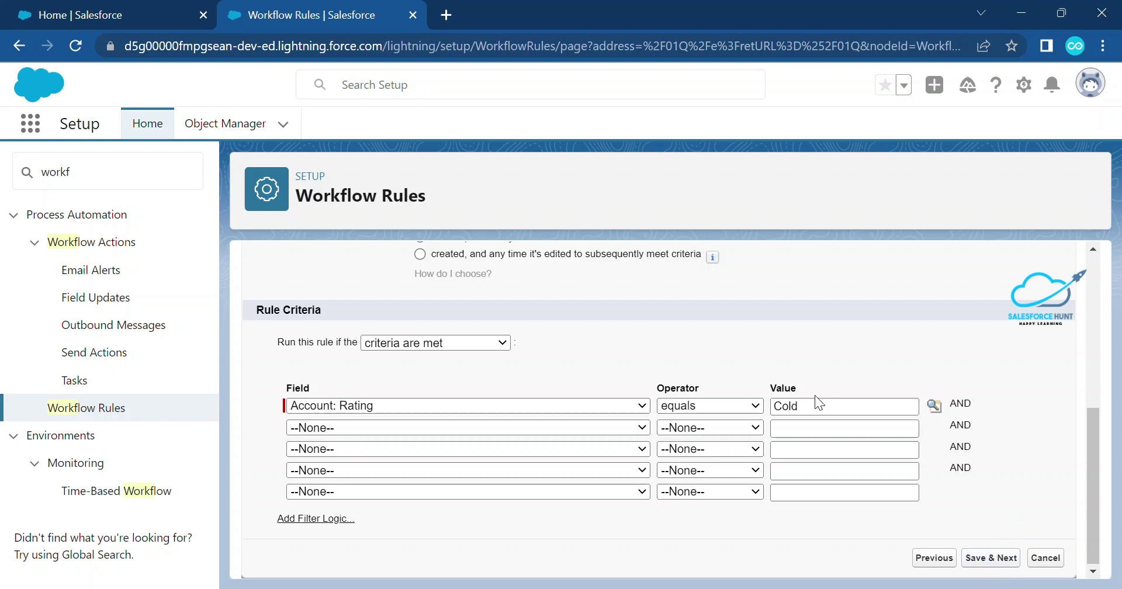
key(Return)
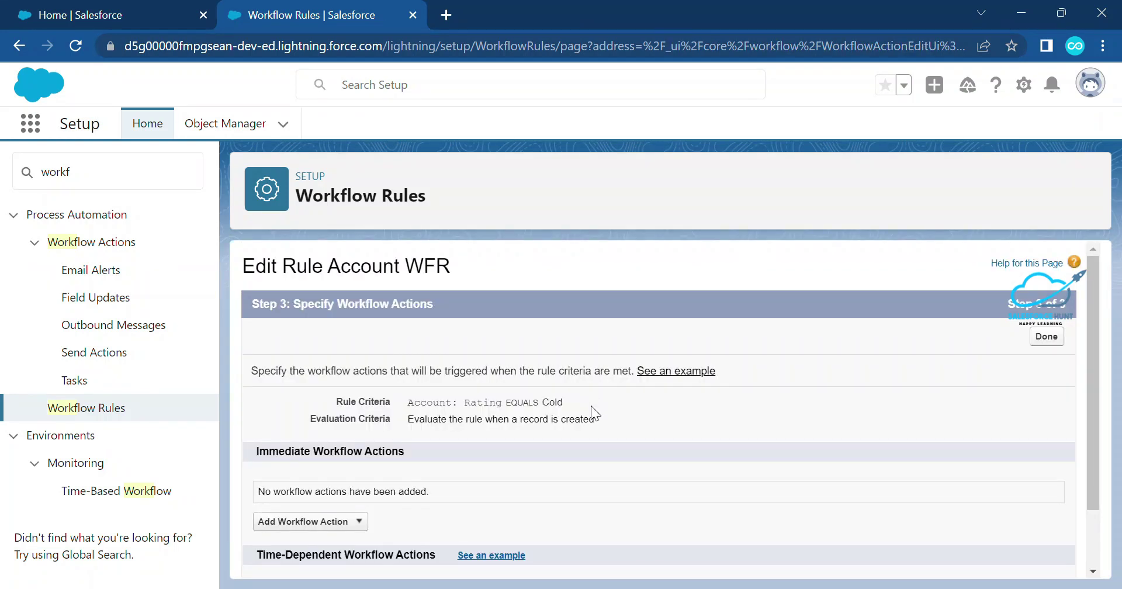
- Add a new field update as an immediate workflow action and name it "Industry Field Update"
scroll(588, 445, down, 1)
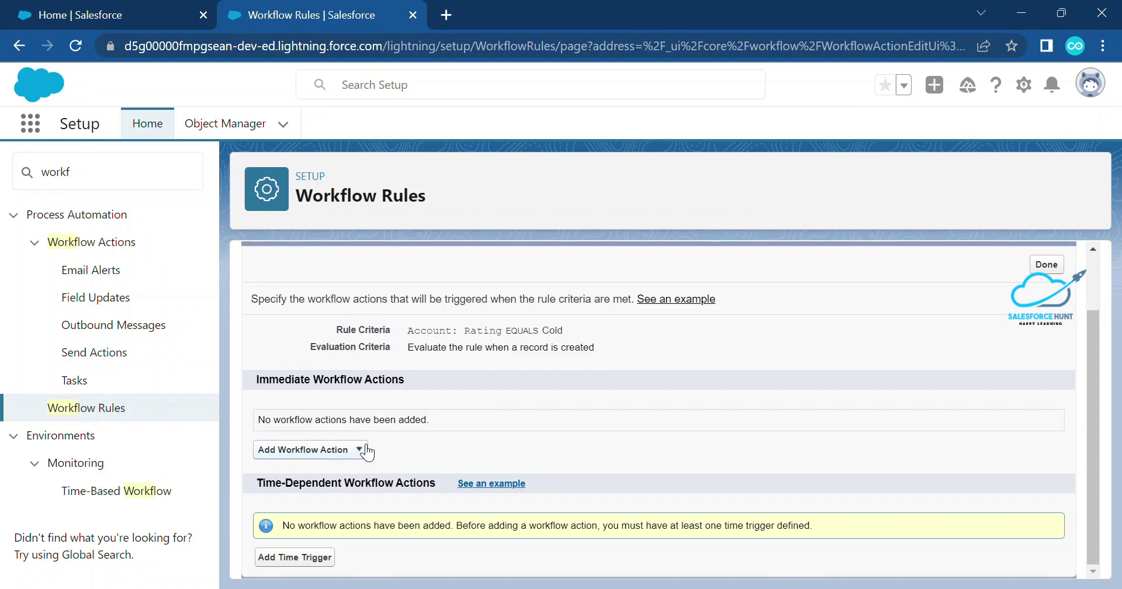
drag(423, 484, 263, 484)
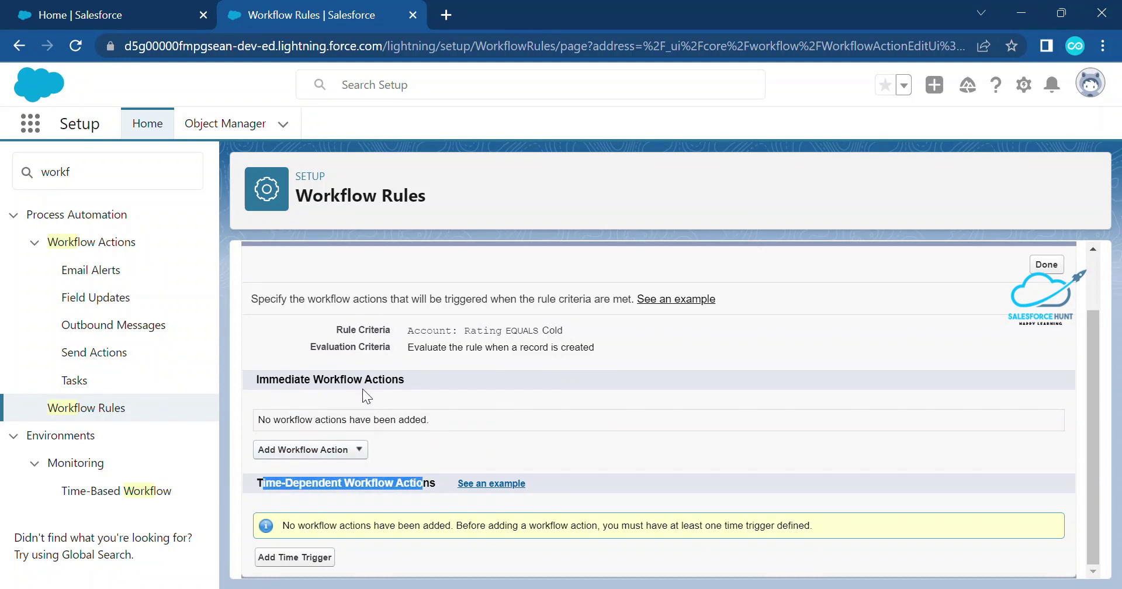
drag(385, 380, 257, 379)
click(361, 450)
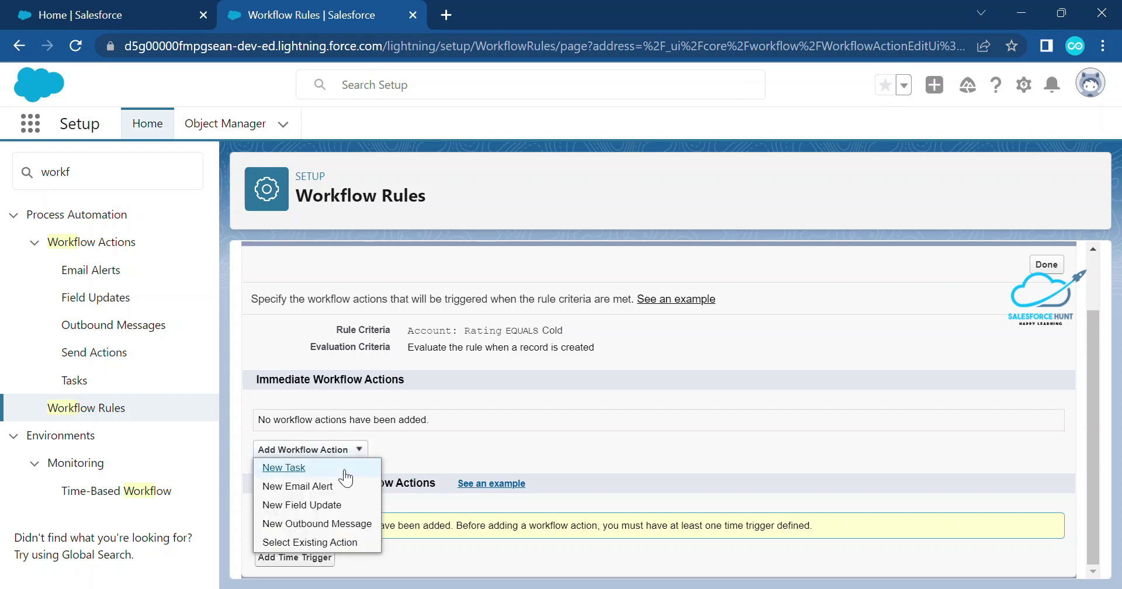
click(287, 505)
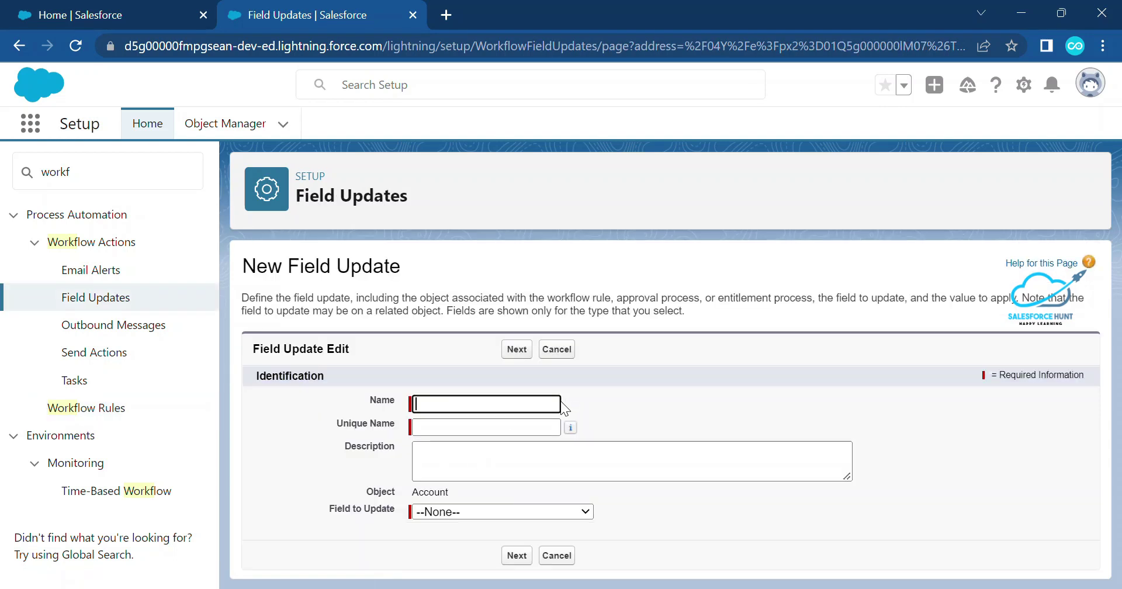
click(487, 401)
text(Indu)
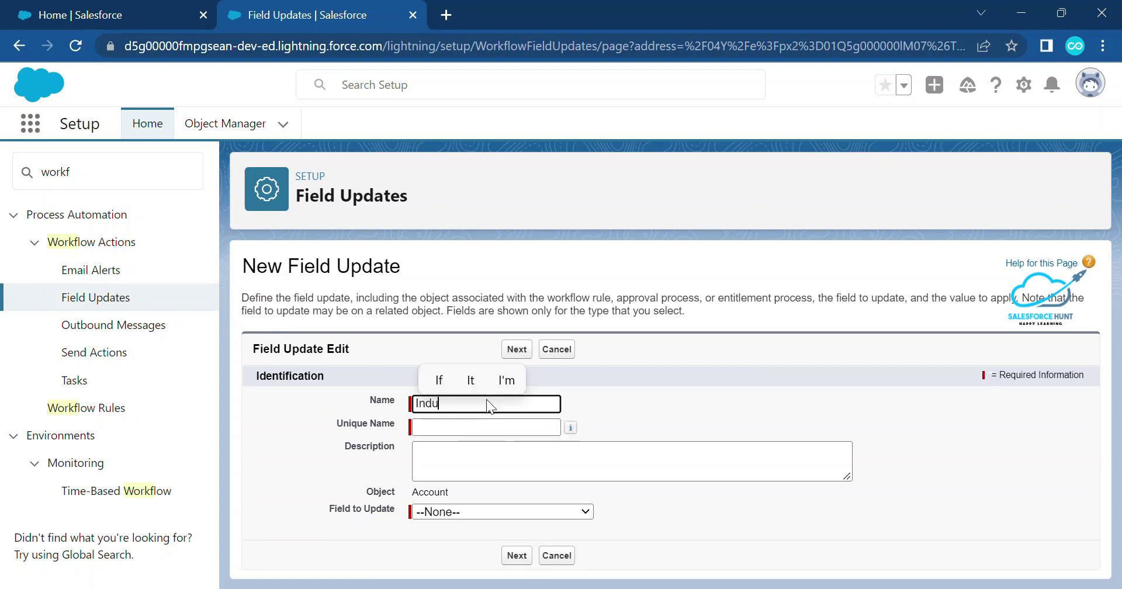
text(stry Fie)
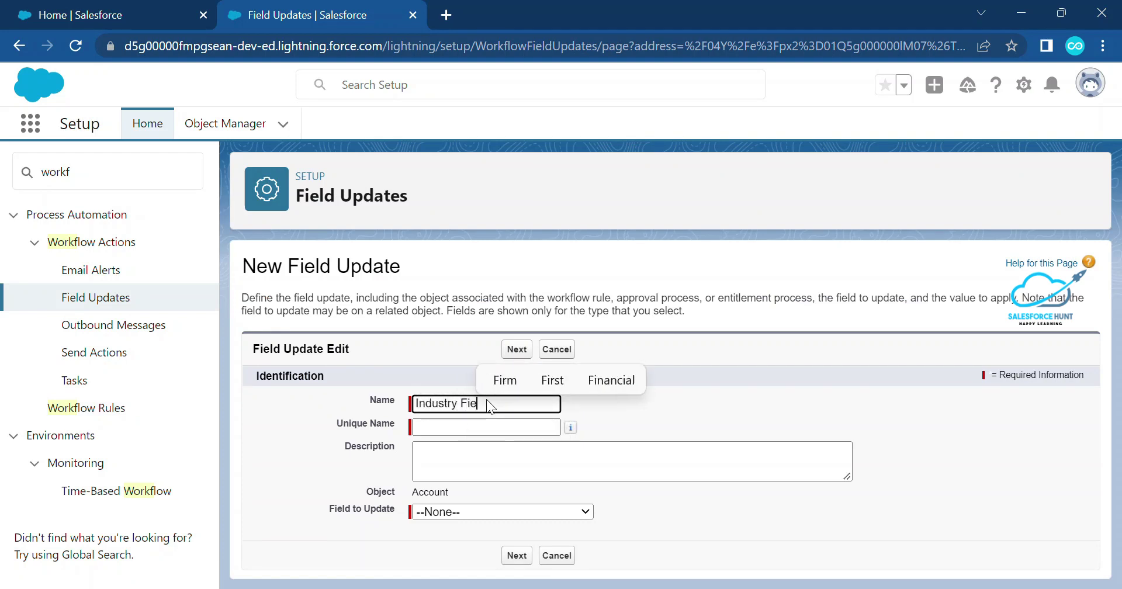
text(ld Update)
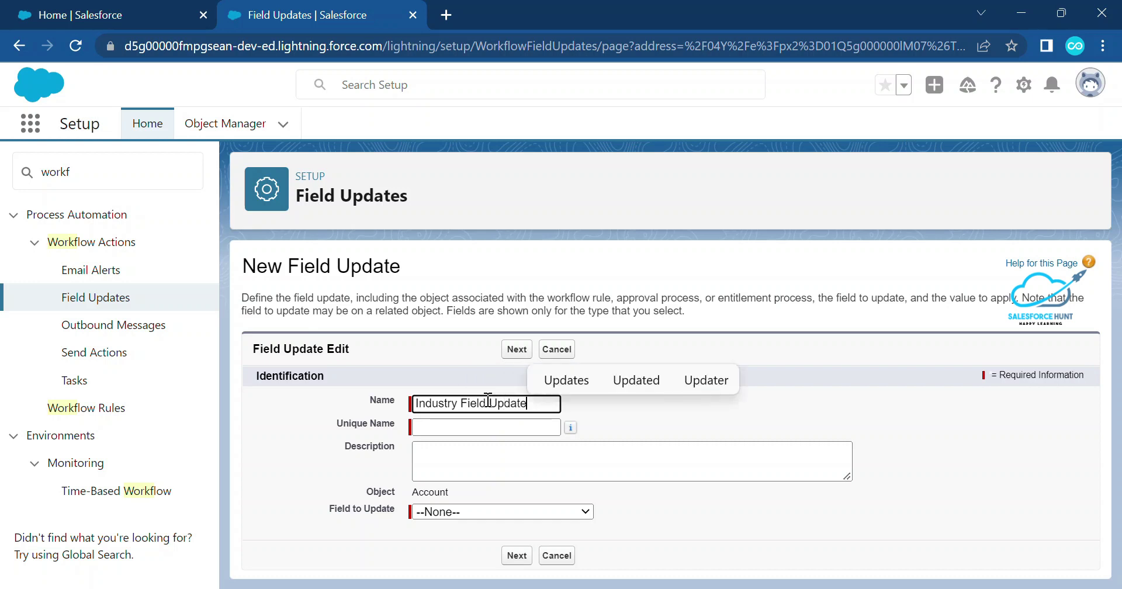
key(Tab)
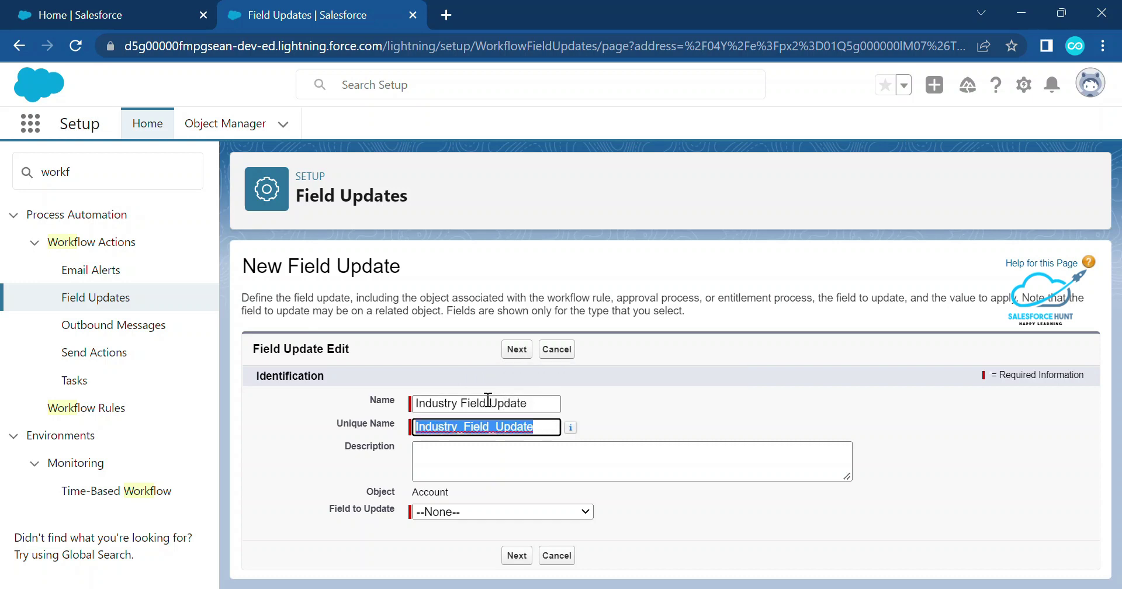
- Set the field update to change Industry to the specific value Banking, save it and finish the rule
click(485, 512)
scroll(513, 398, down, 5)
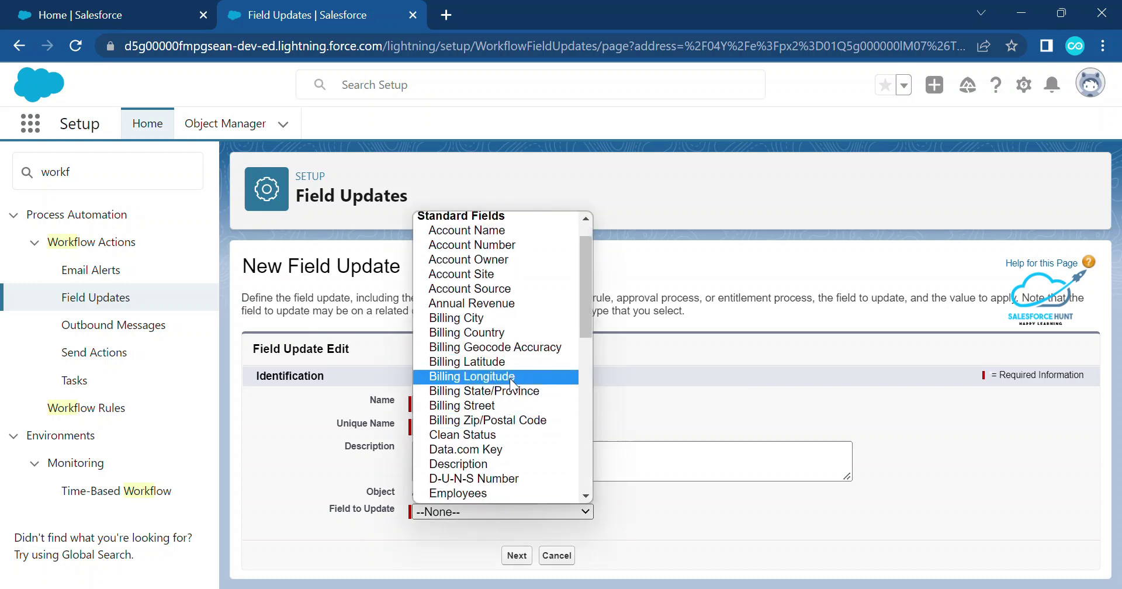
click(510, 349)
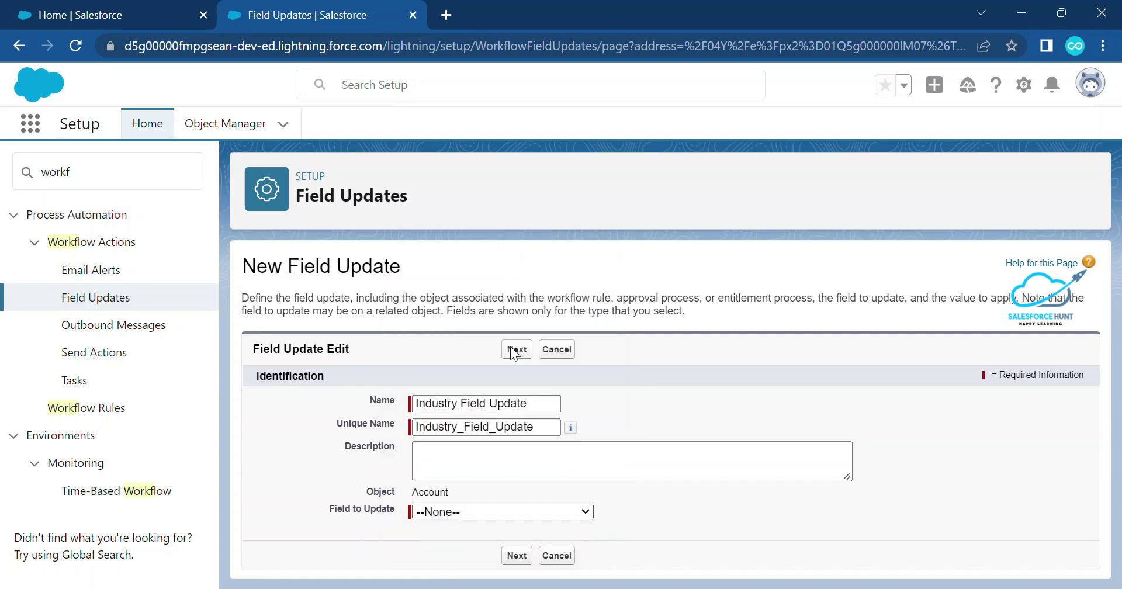
scroll(711, 450, down, 3)
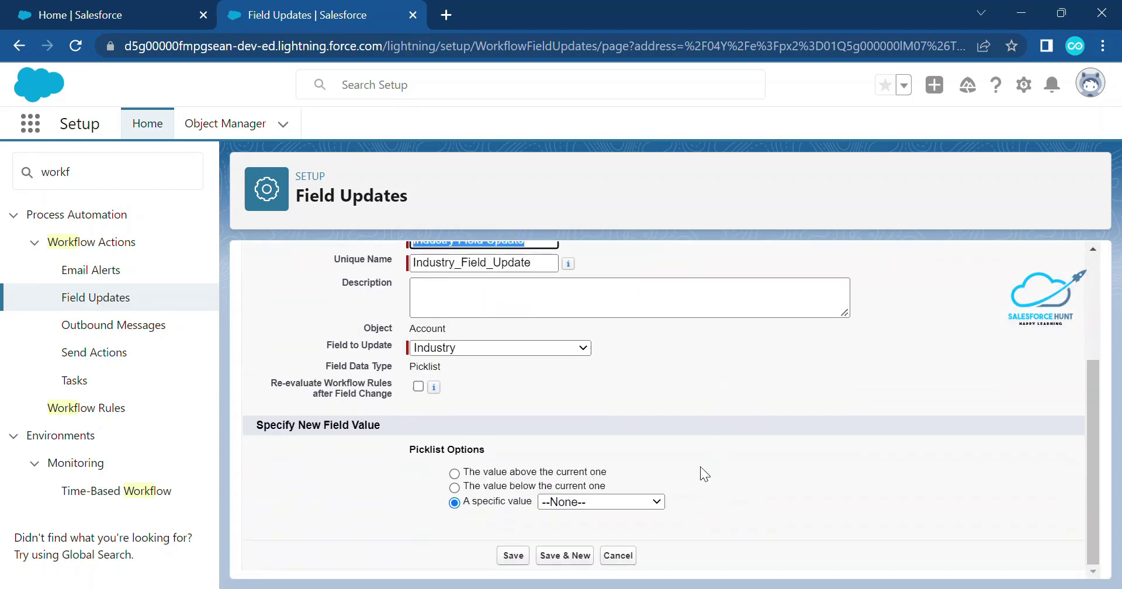
click(586, 501)
scroll(591, 448, down, 1)
click(580, 224)
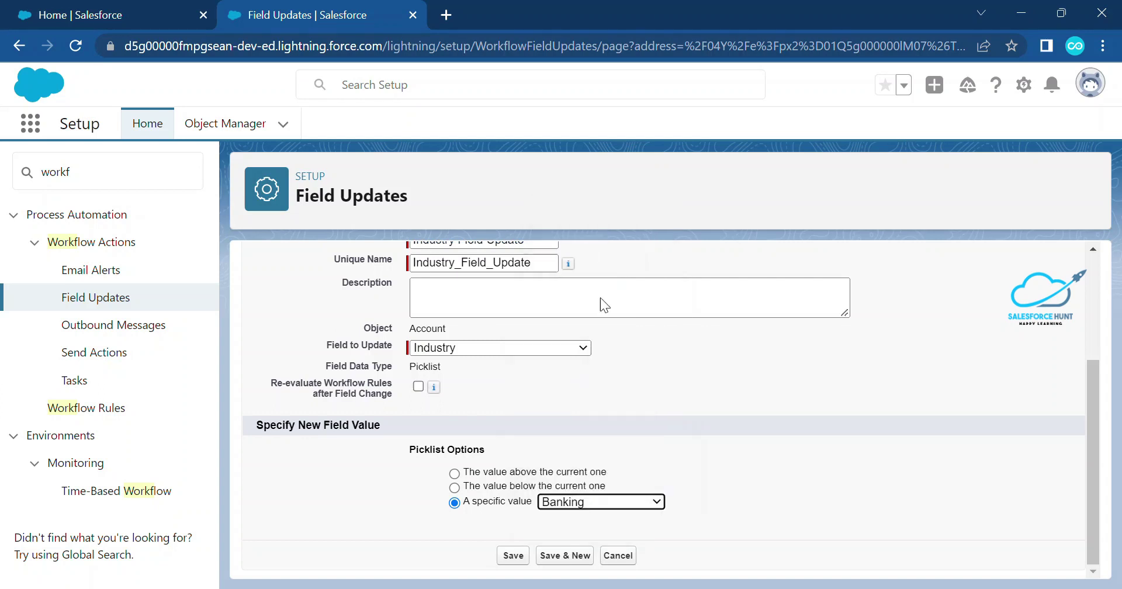
click(513, 556)
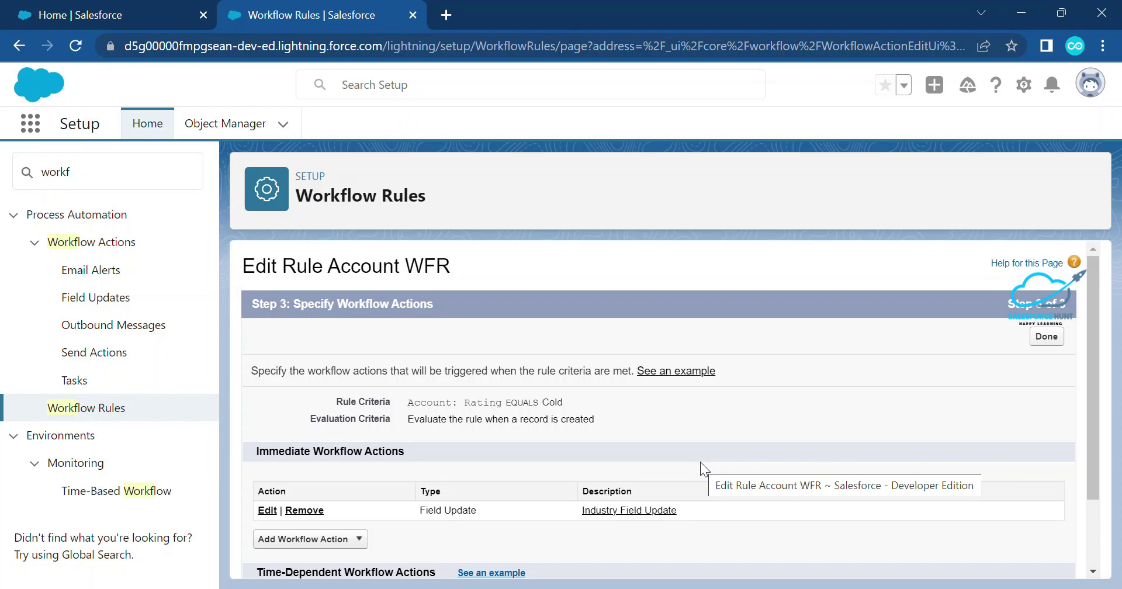
click(1048, 337)
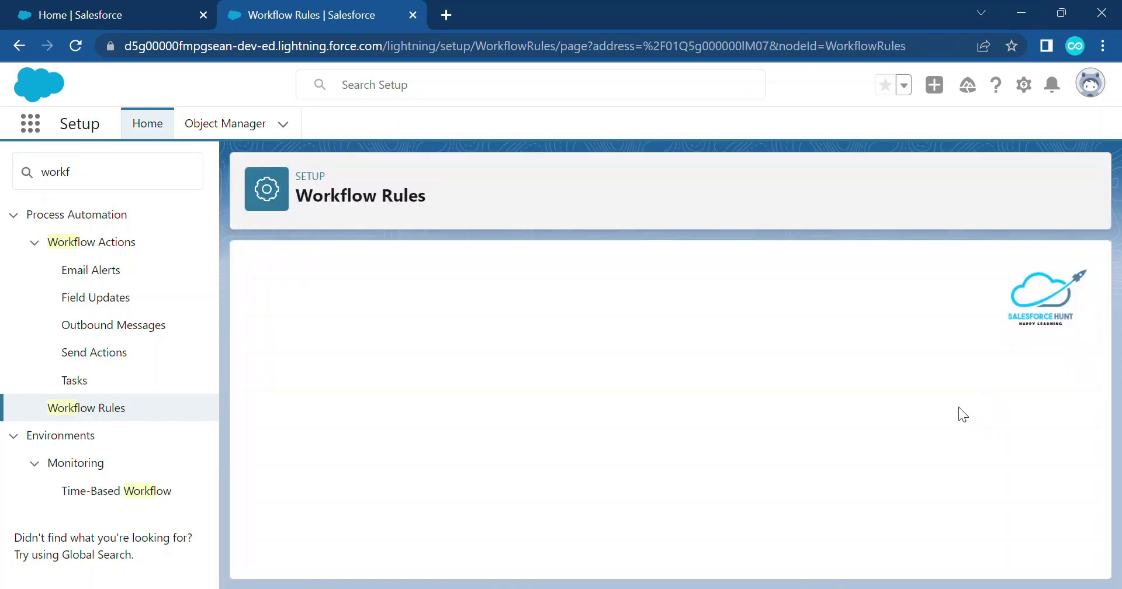
- Activate the Account WFR workflow rule, and search Setup for "mig" to open the Migrate to Flow page
click(640, 371)
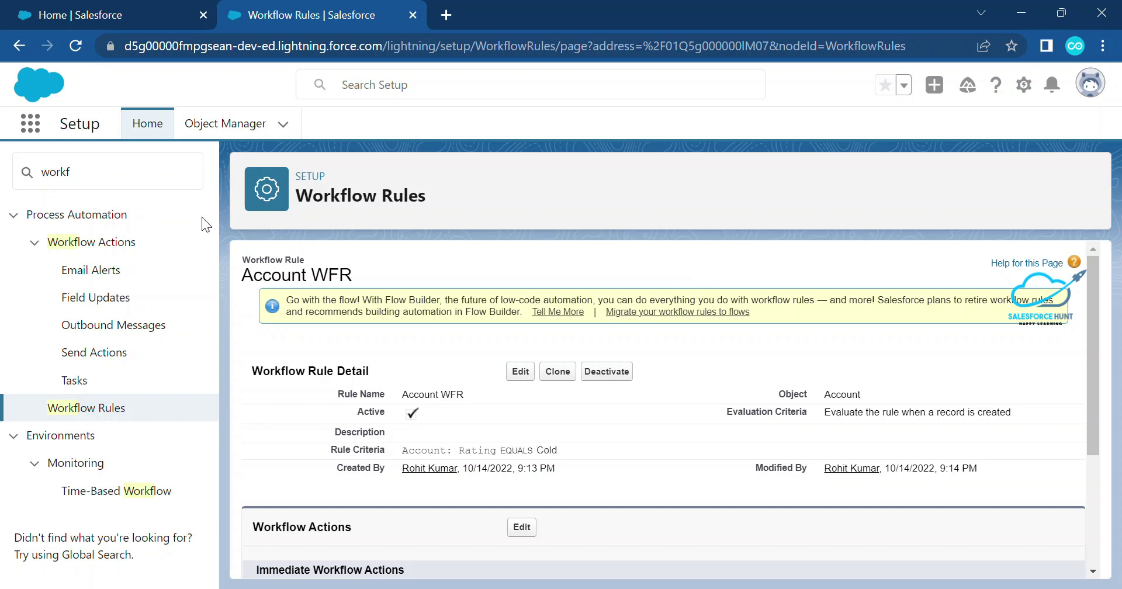
click(28, 172)
key(BackSpace)
key(BackSpace)
key(BackSpace)
key(BackSpace)
key(BackSpace)
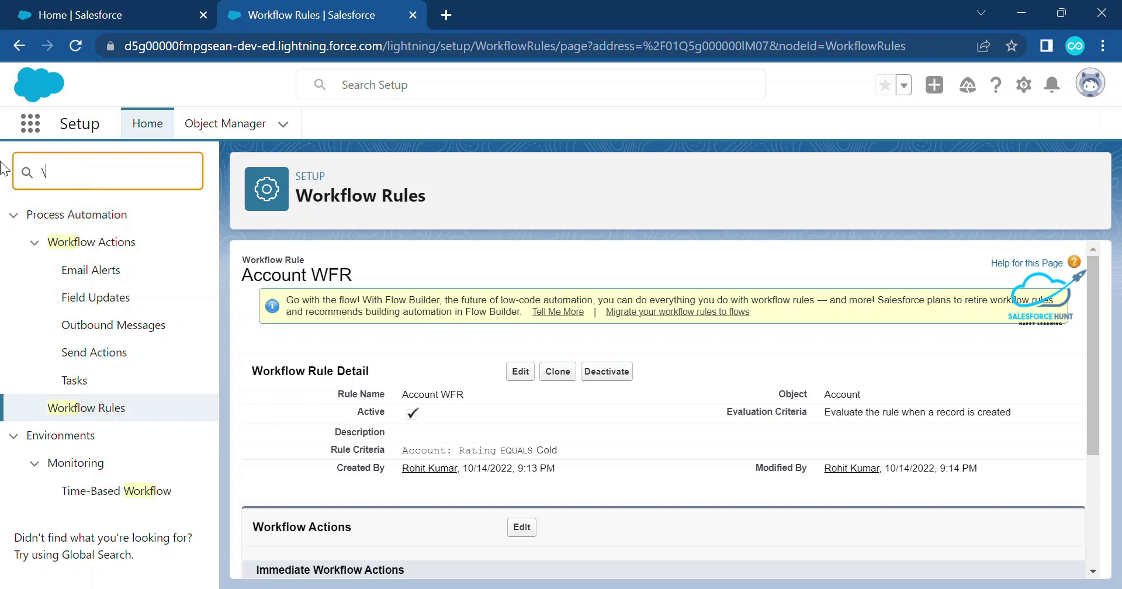
text(migare)
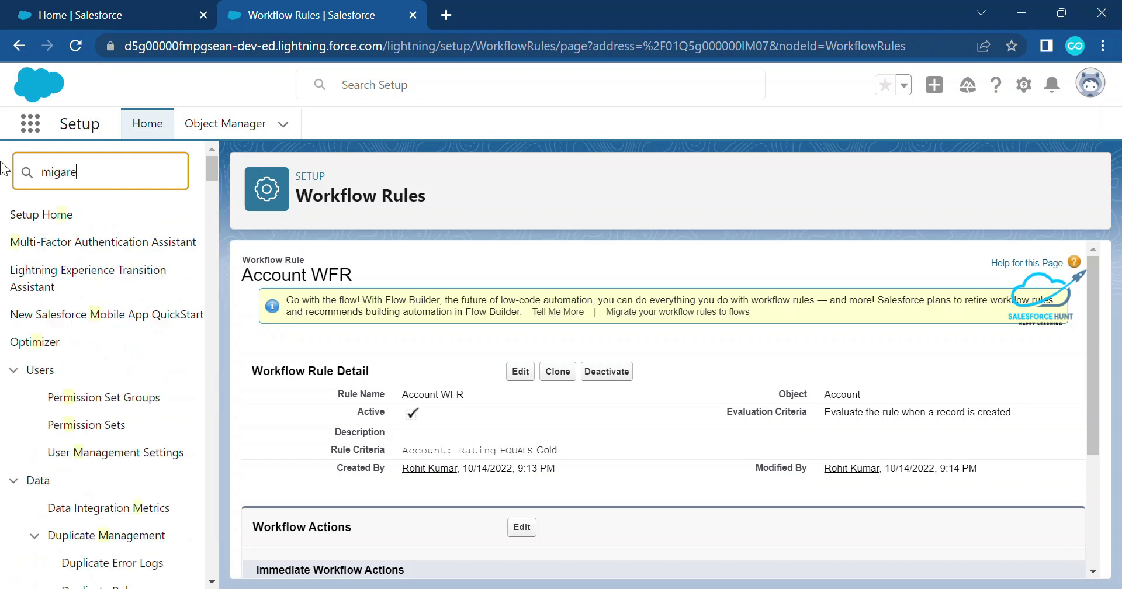
key(BackSpace)
key(BackSpace)
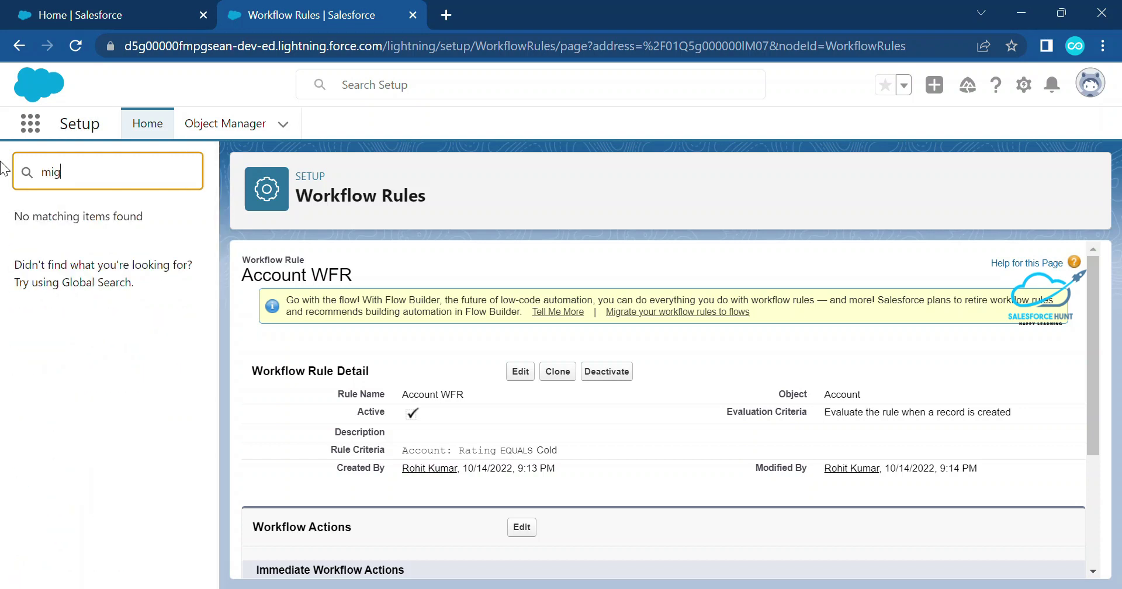
text(g)
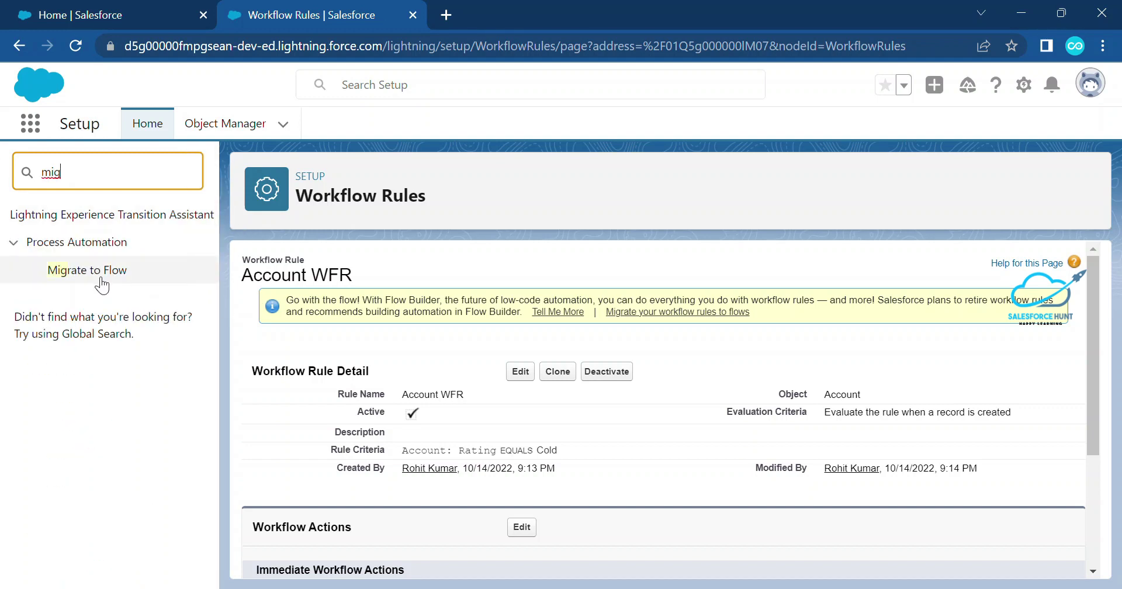
click(98, 272)
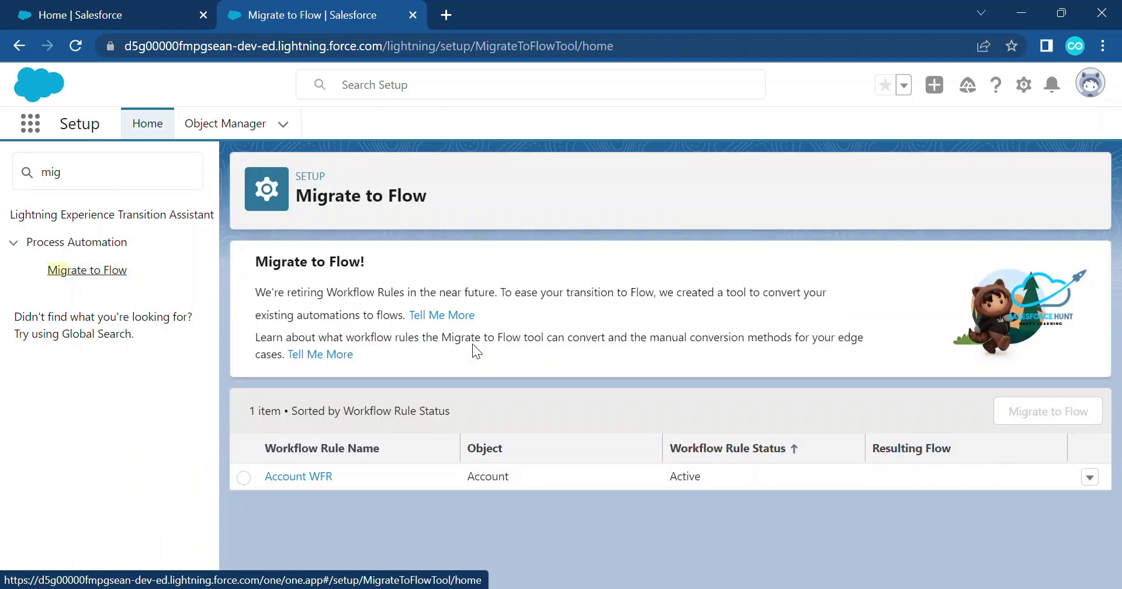
- Migrate the Account WFR workflow rule to a flow and open the resulting flow for testing in Flow Builder
click(243, 478)
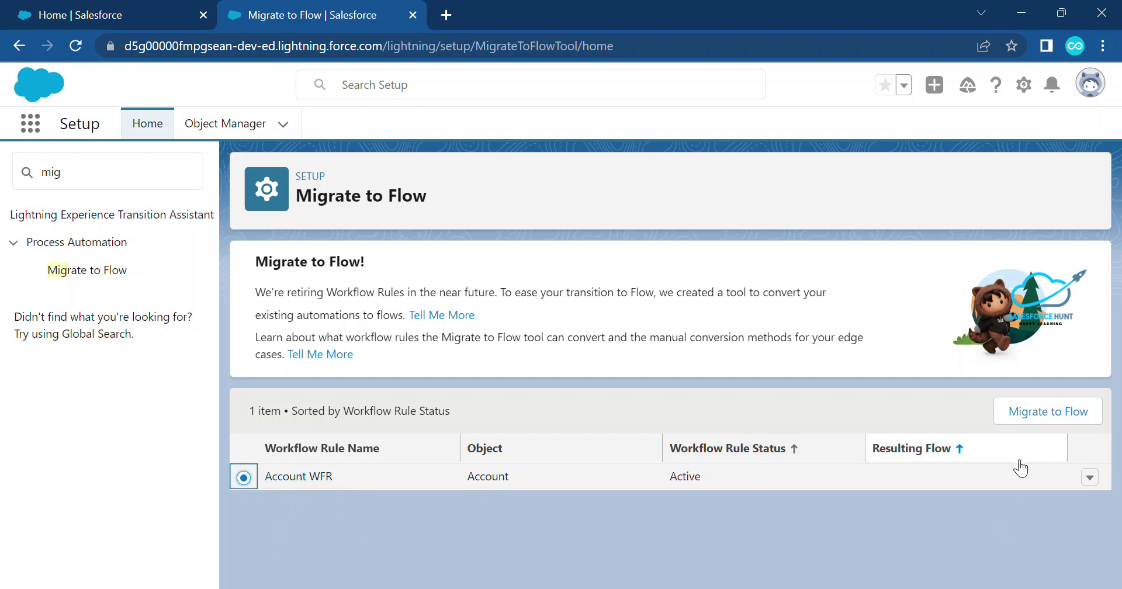
click(1049, 416)
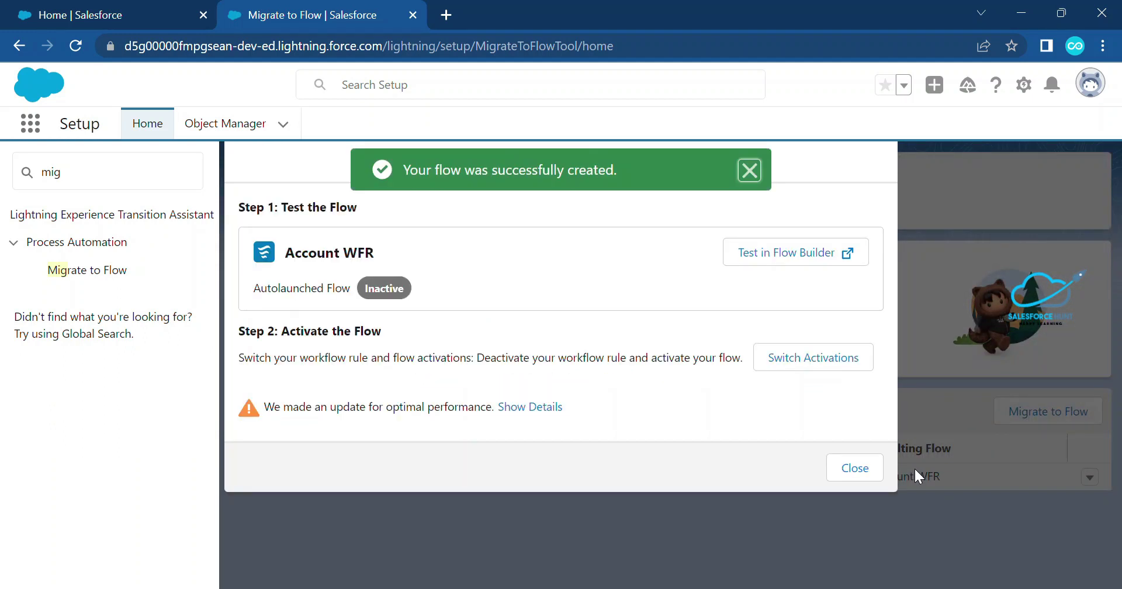
click(810, 259)
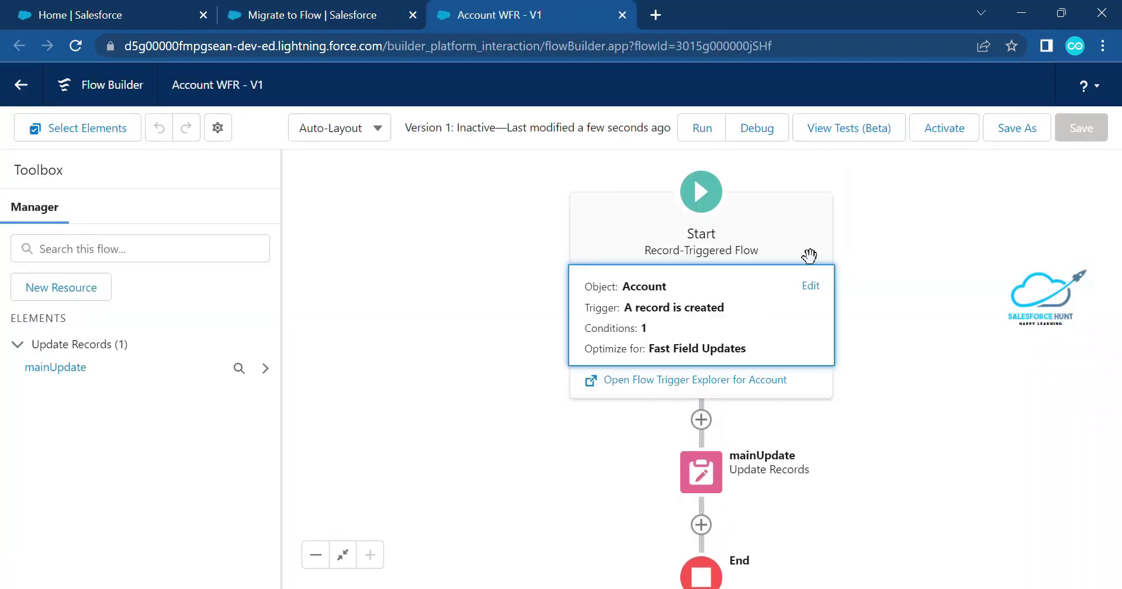
drag(966, 295, 912, 342)
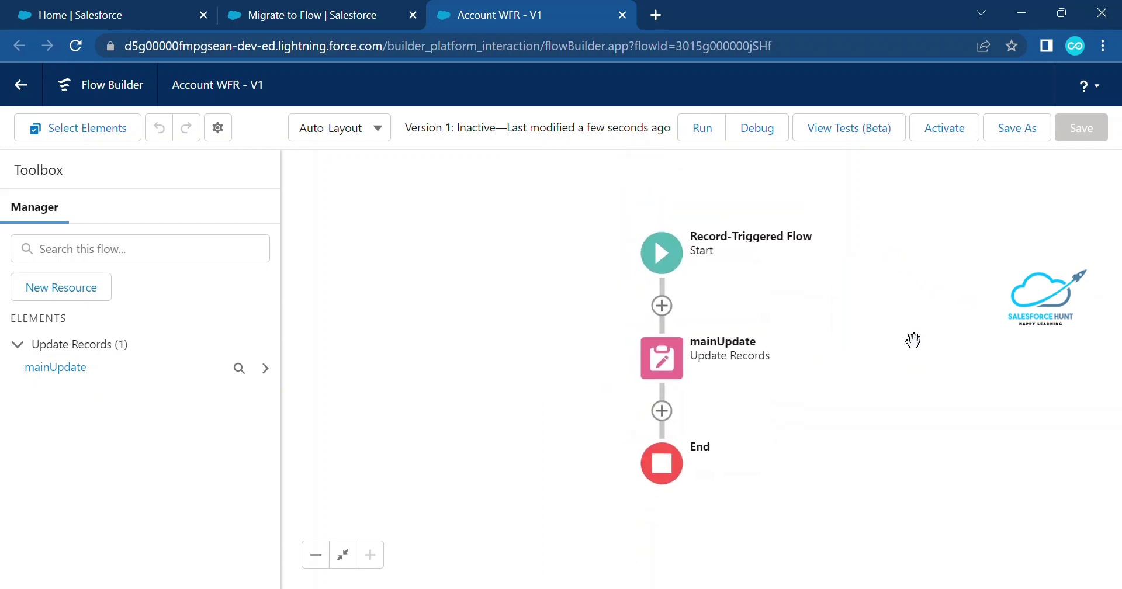
click(315, 15)
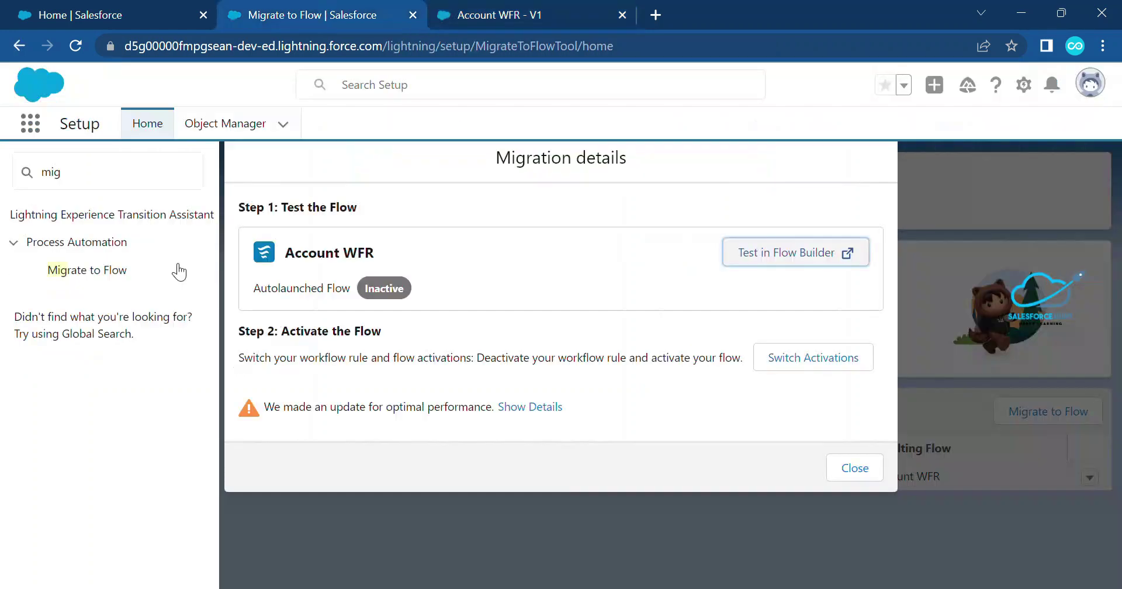
click(89, 12)
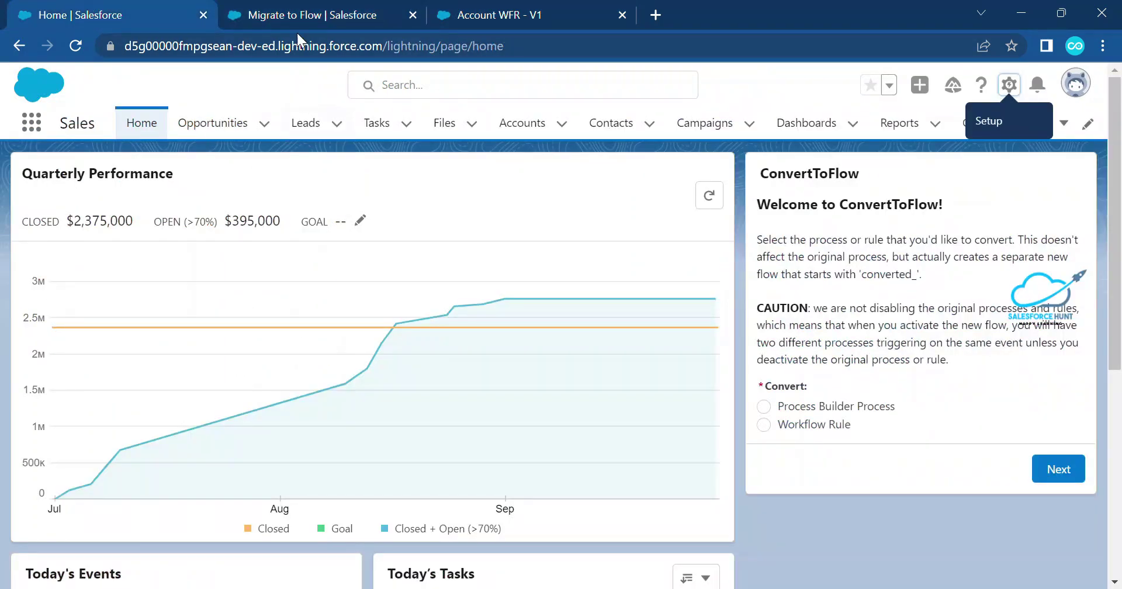
click(496, 14)
- Review the Start element of the migrated flow, checking its object, trigger, entry condition and optimization setting
drag(834, 364, 830, 326)
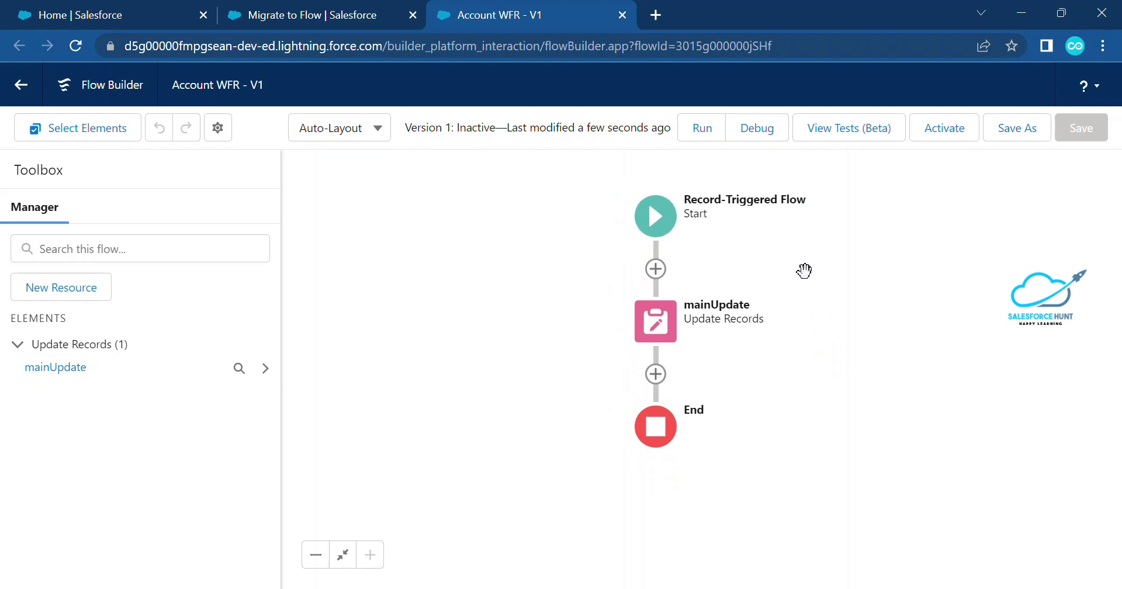
click(656, 222)
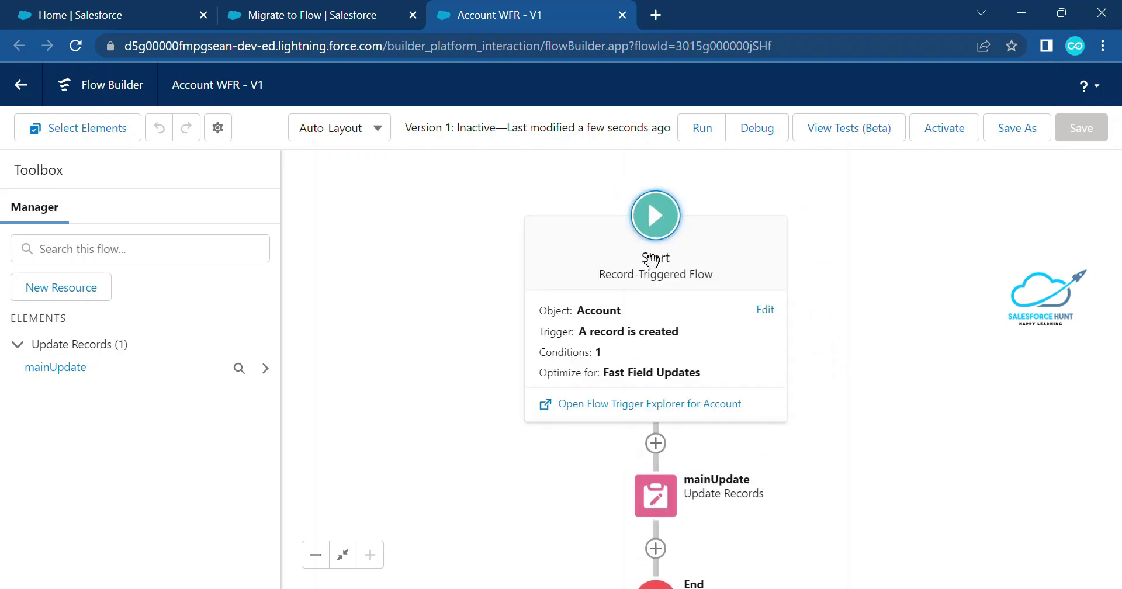
click(658, 319)
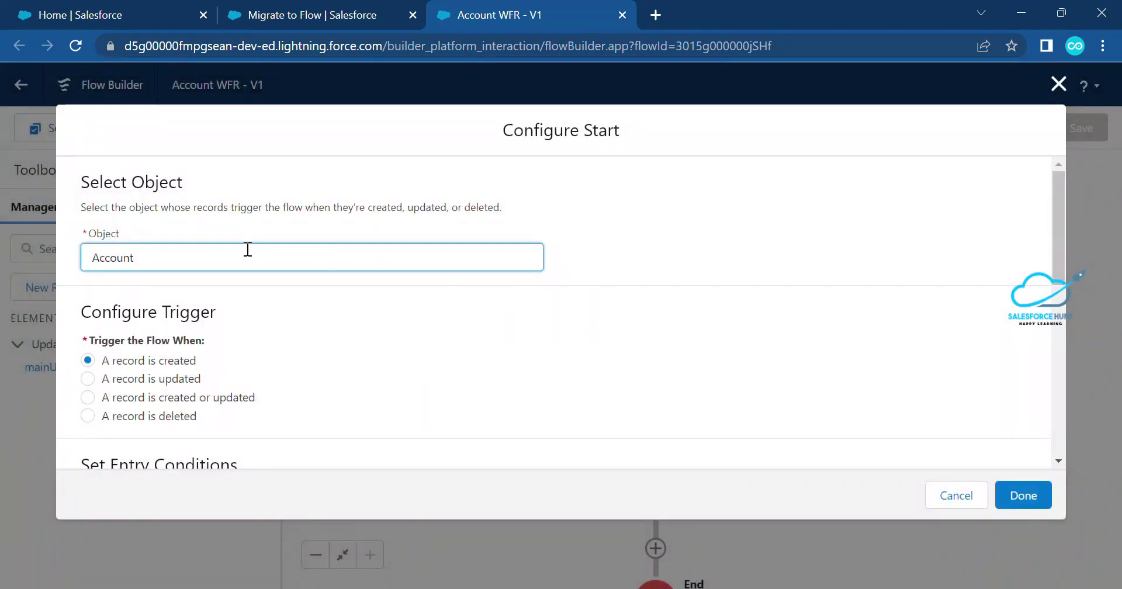
click(153, 364)
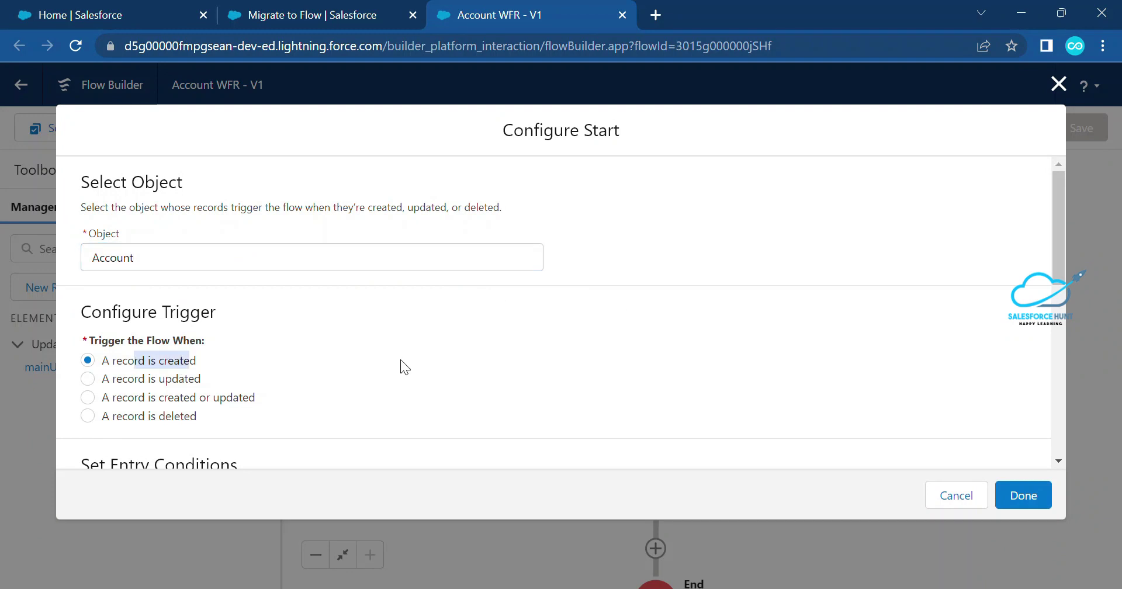
scroll(410, 363, down, 5)
click(198, 322)
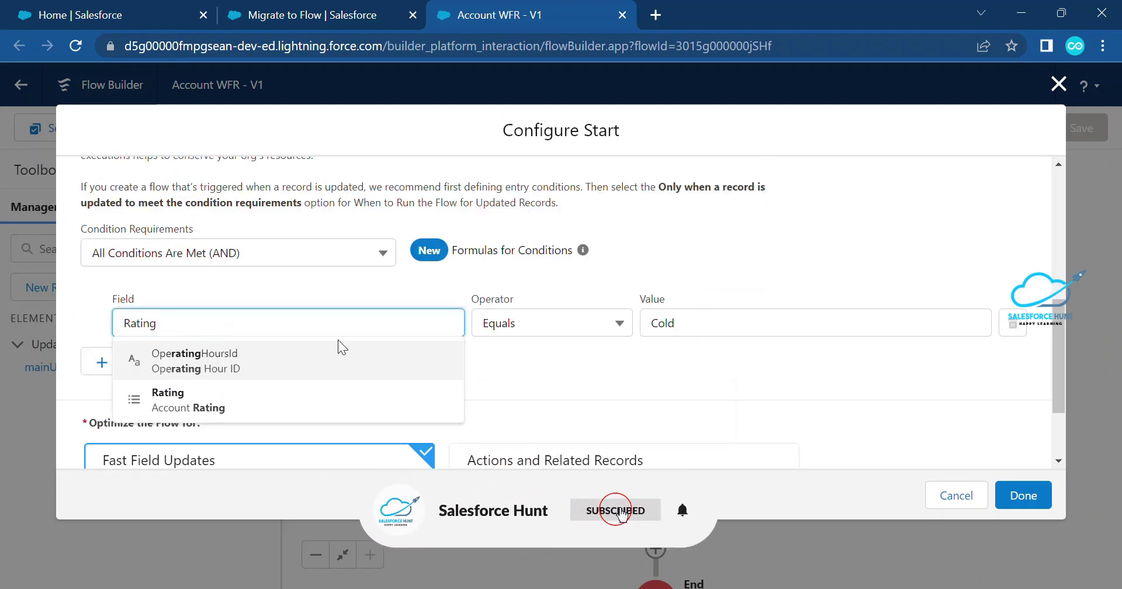
click(685, 361)
scroll(713, 339, down, 2)
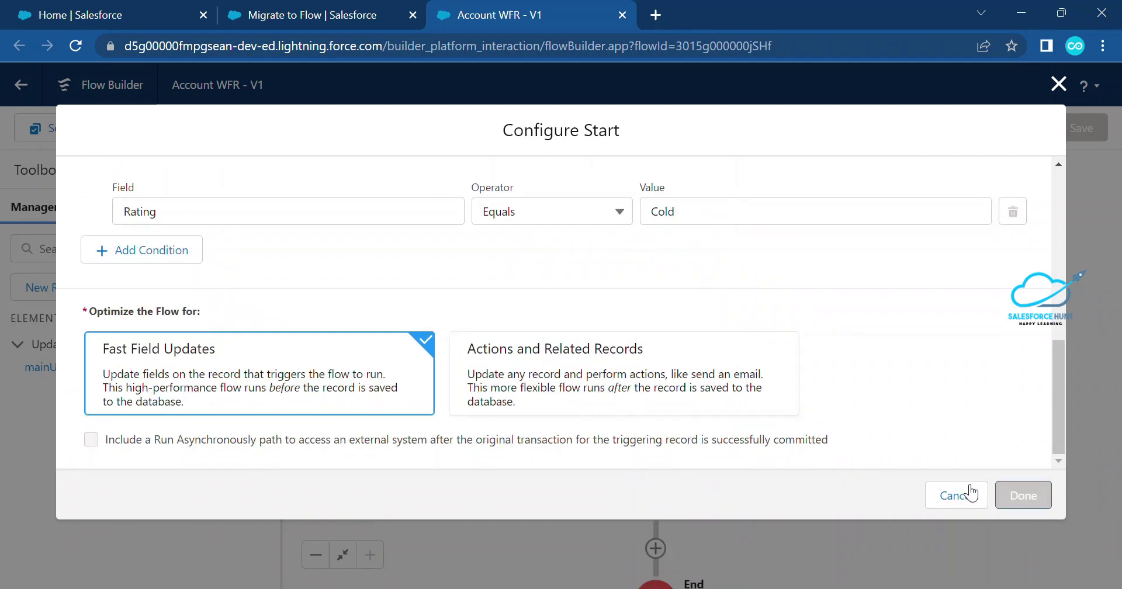
click(1006, 496)
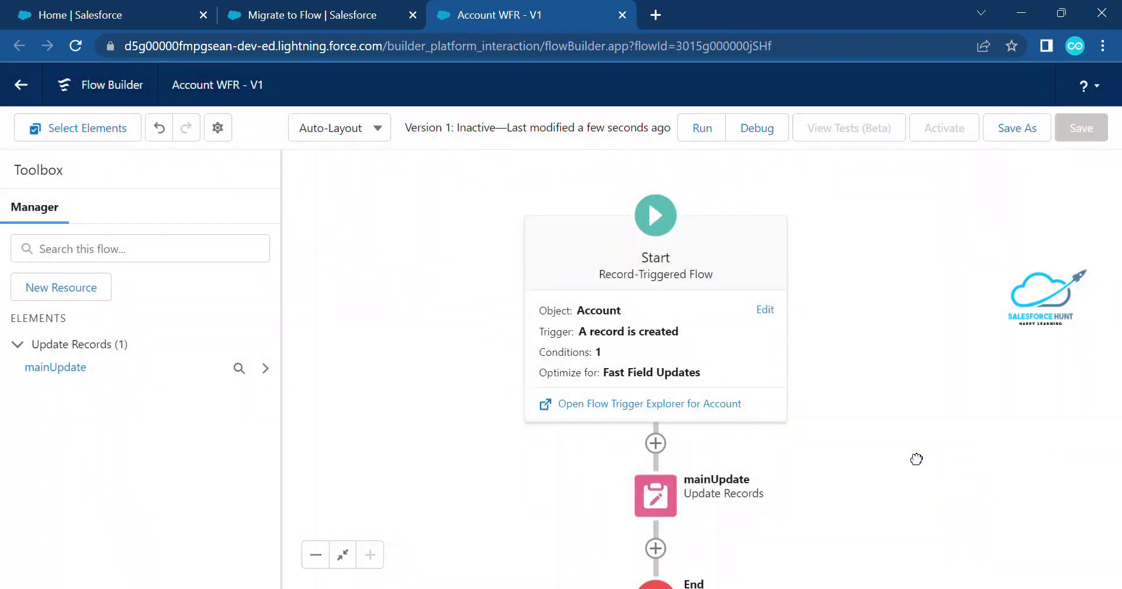
- Inspect the record selection and field values of the mainUpdate element, and close the flow without saving
scroll(917, 459, down, 5)
double_click(647, 234)
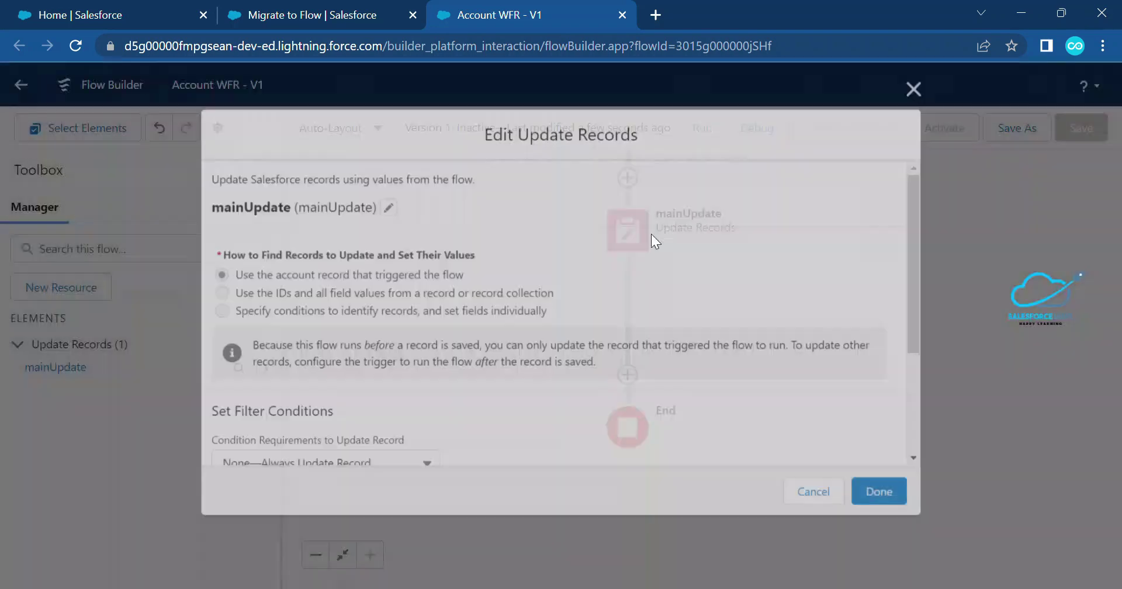
scroll(638, 361, down, 3)
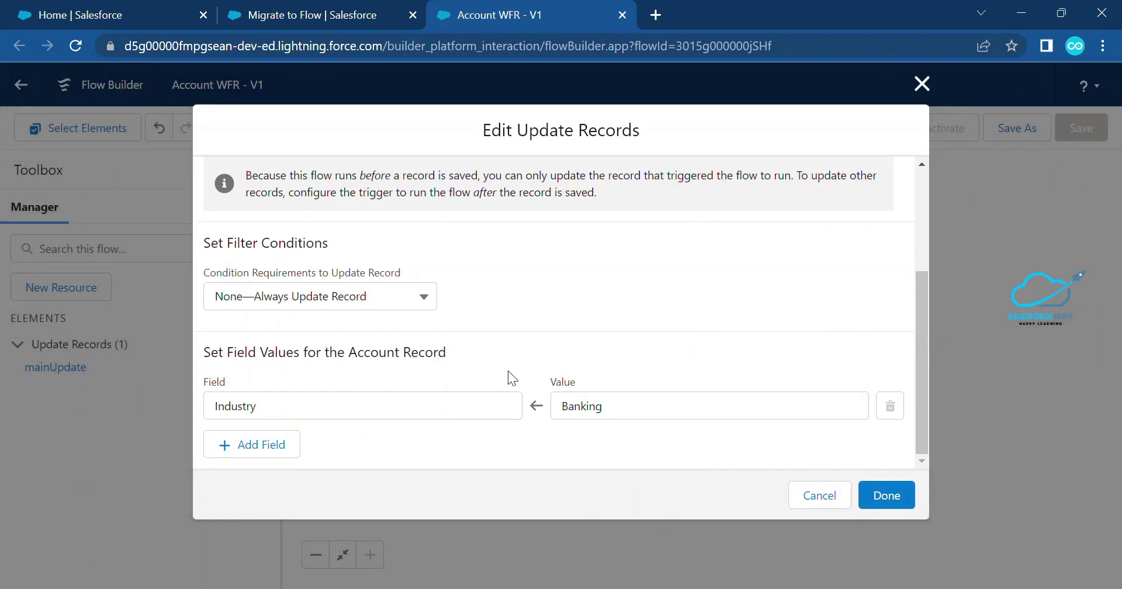
scroll(490, 351, up, 3)
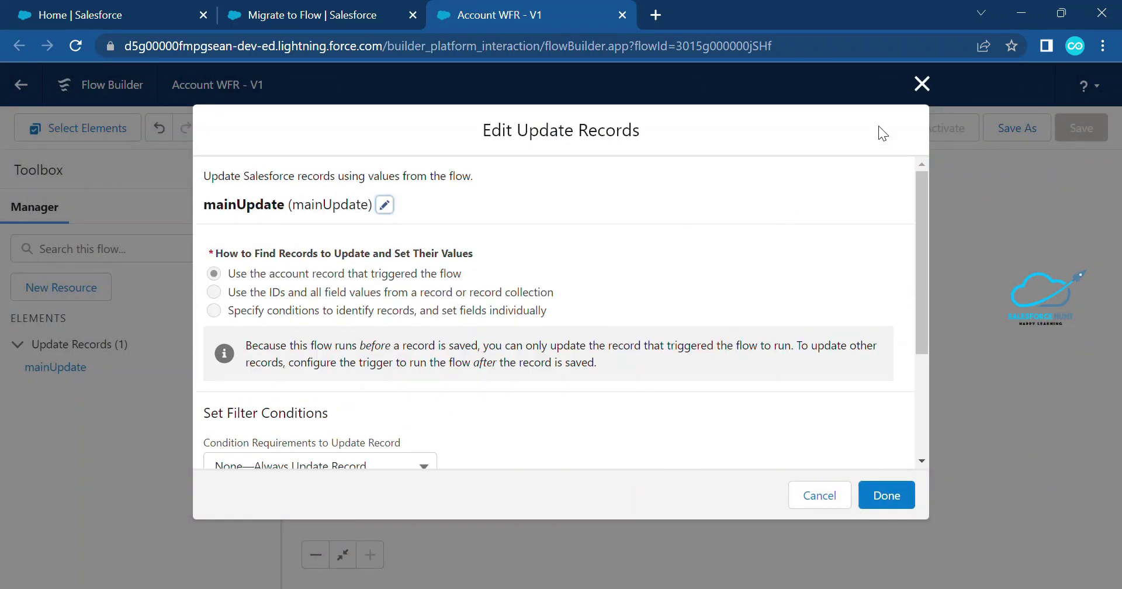
click(922, 83)
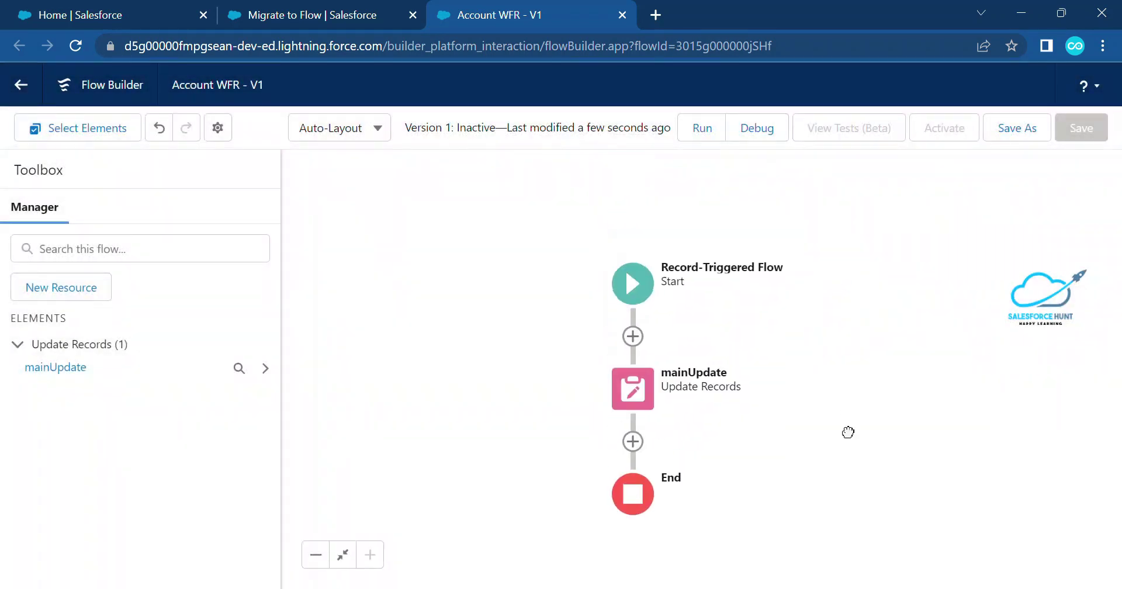
drag(848, 433, 845, 406)
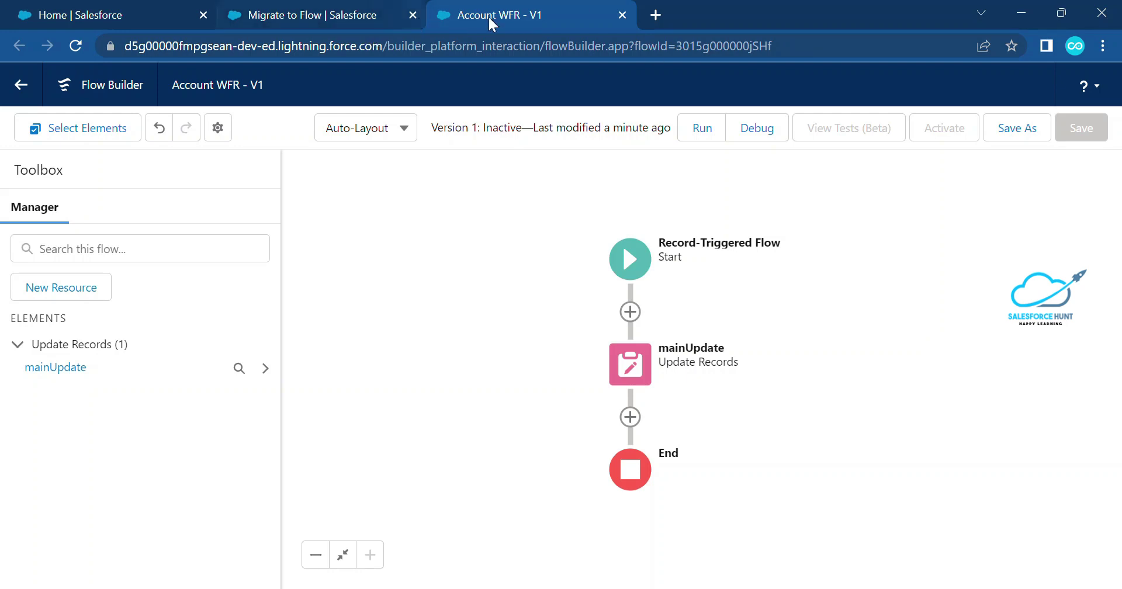
middle_click(530, 20)
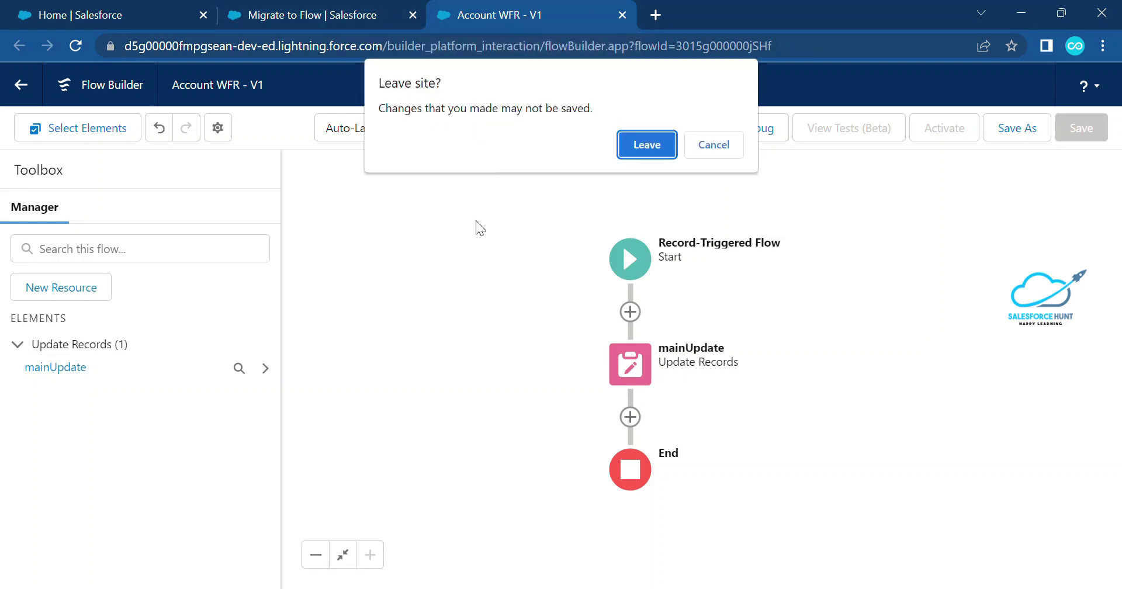
click(626, 144)
- Search Setup for "process" and open Process Builder
double_click(87, 173)
key(BackSpace)
text(prcoe)
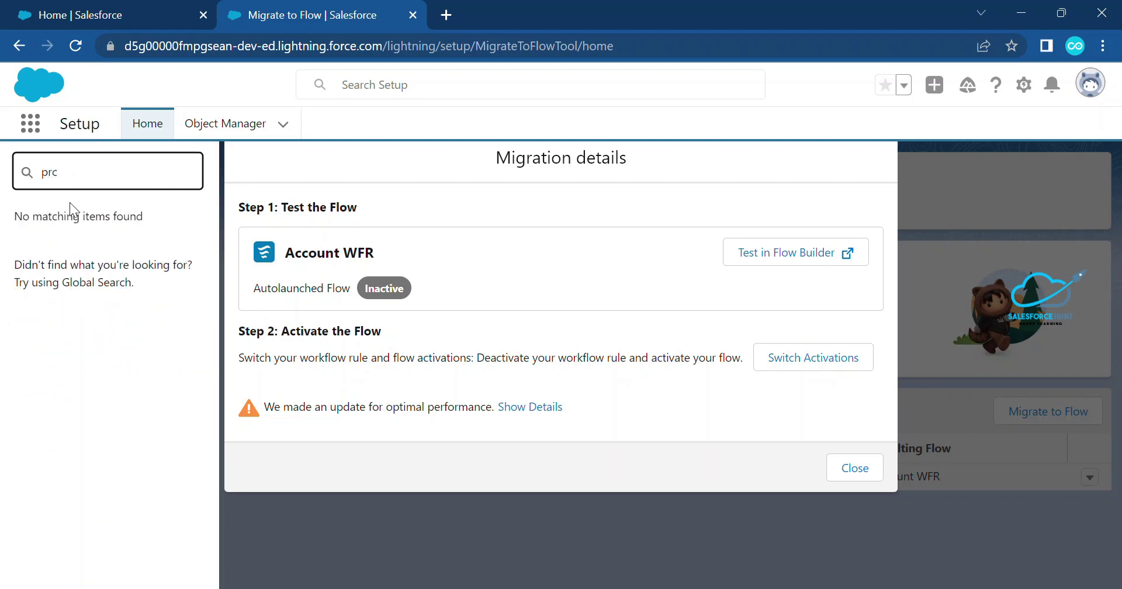
key(BackSpace)
text(oce)
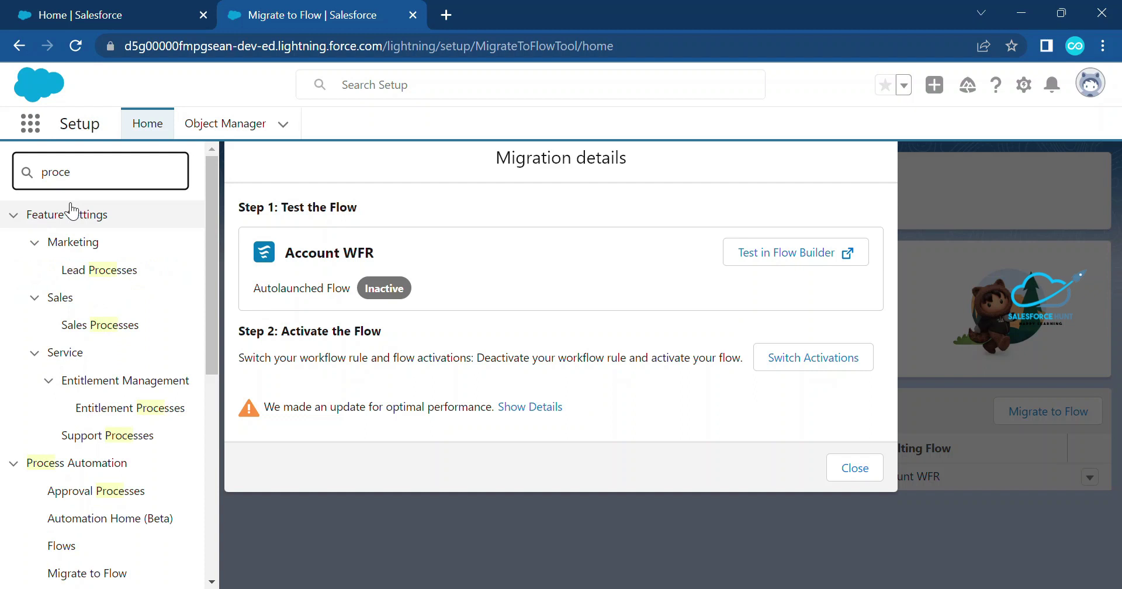
text(ss)
scroll(119, 351, down, 3)
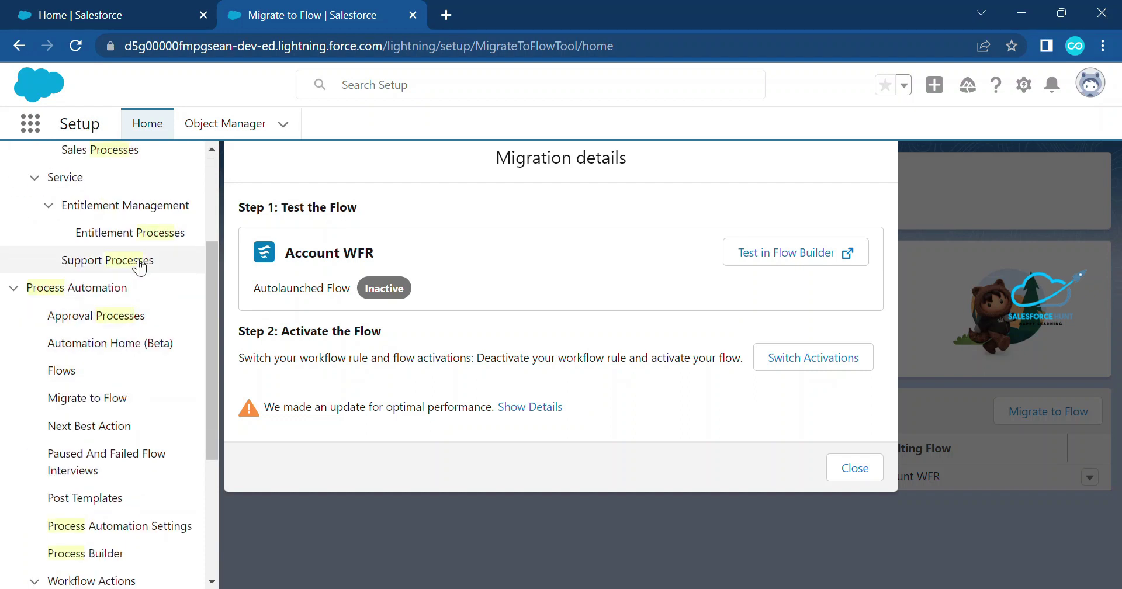
scroll(137, 292, down, 2)
scroll(135, 314, down, 2)
click(86, 381)
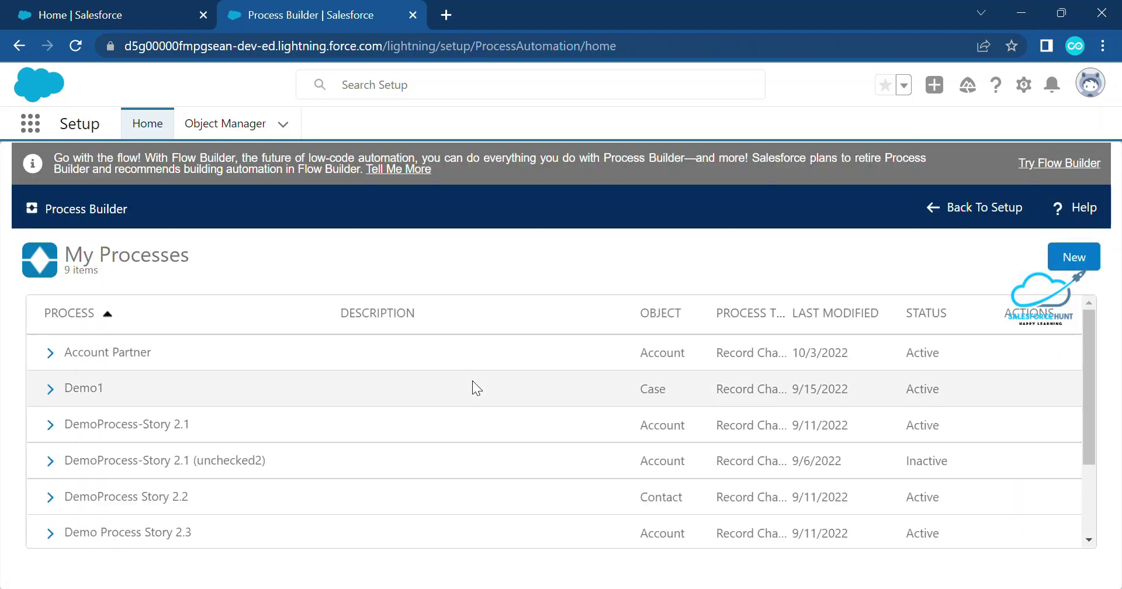
- Create and save a new process named "Account PB", continuing in Process Builder rather than Flow Builder
click(1073, 263)
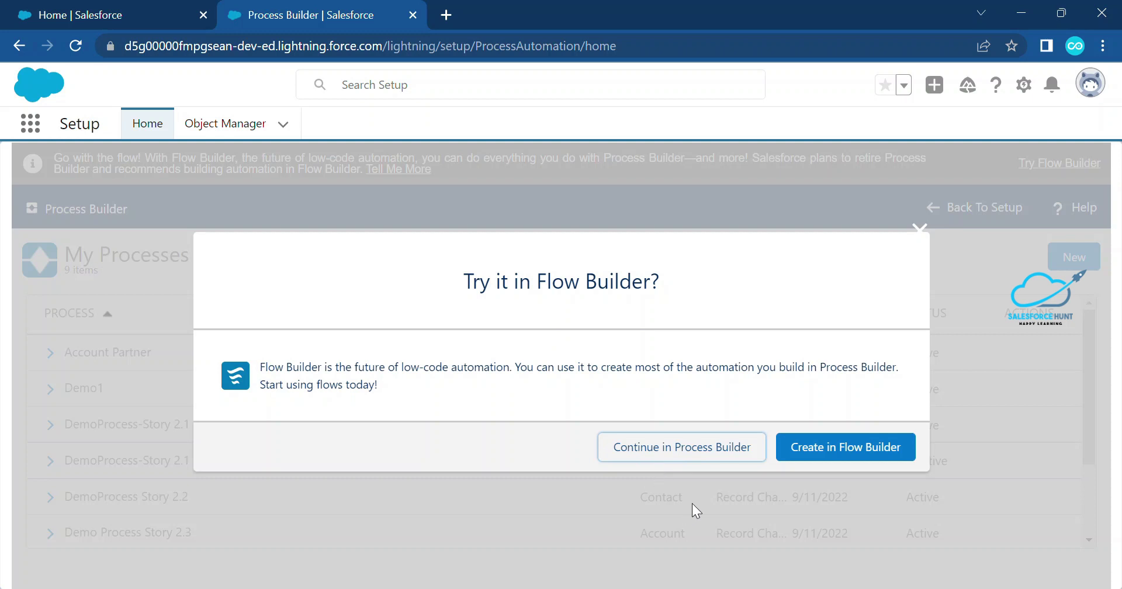
click(681, 446)
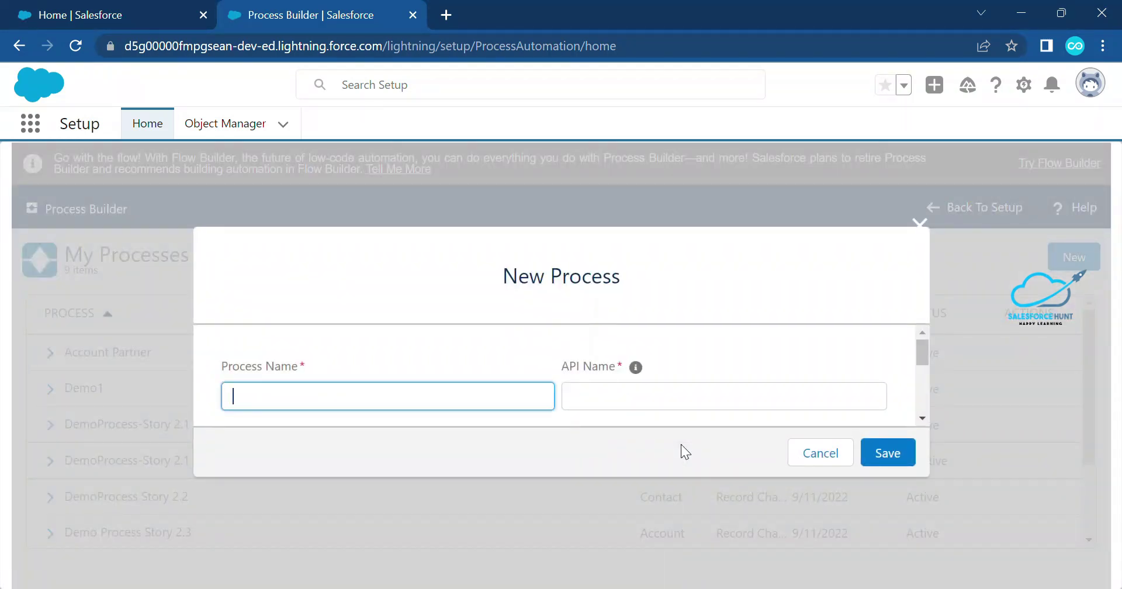
text(Account PB)
key(Tab)
scroll(751, 339, down, 3)
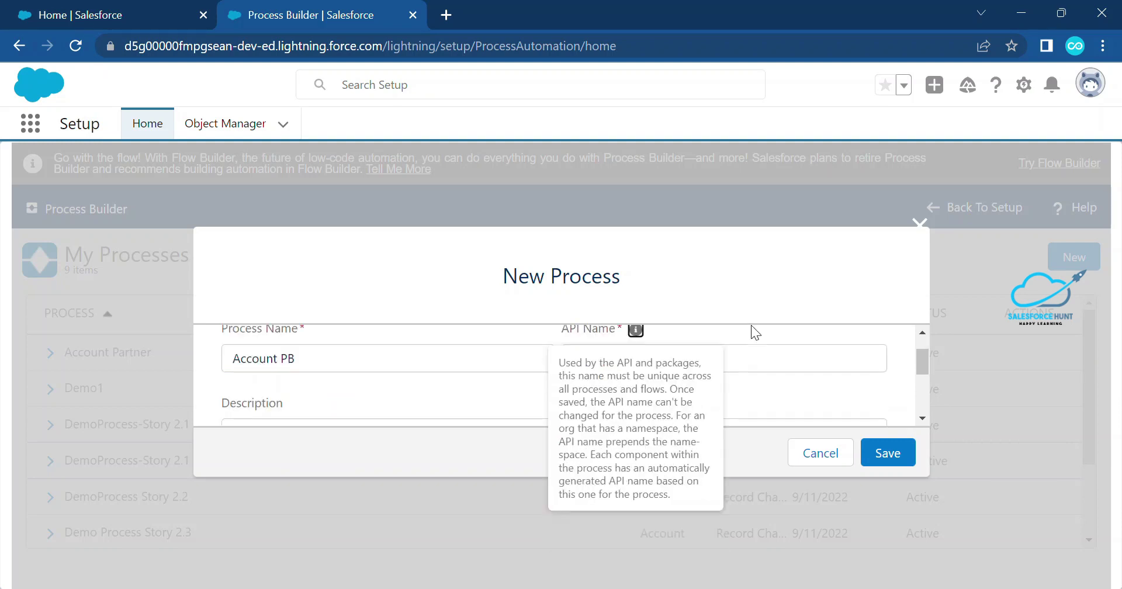
click(356, 367)
click(338, 402)
click(888, 459)
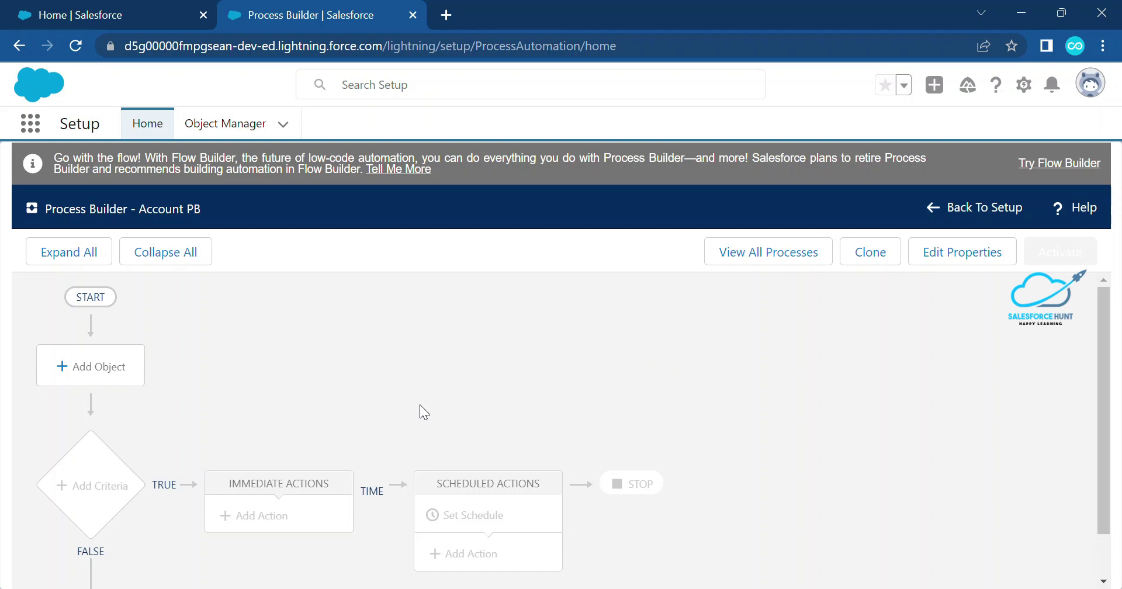
- Set the process object to Account, starting only when a record is created, and save the object settings
drag(197, 433, 412, 377)
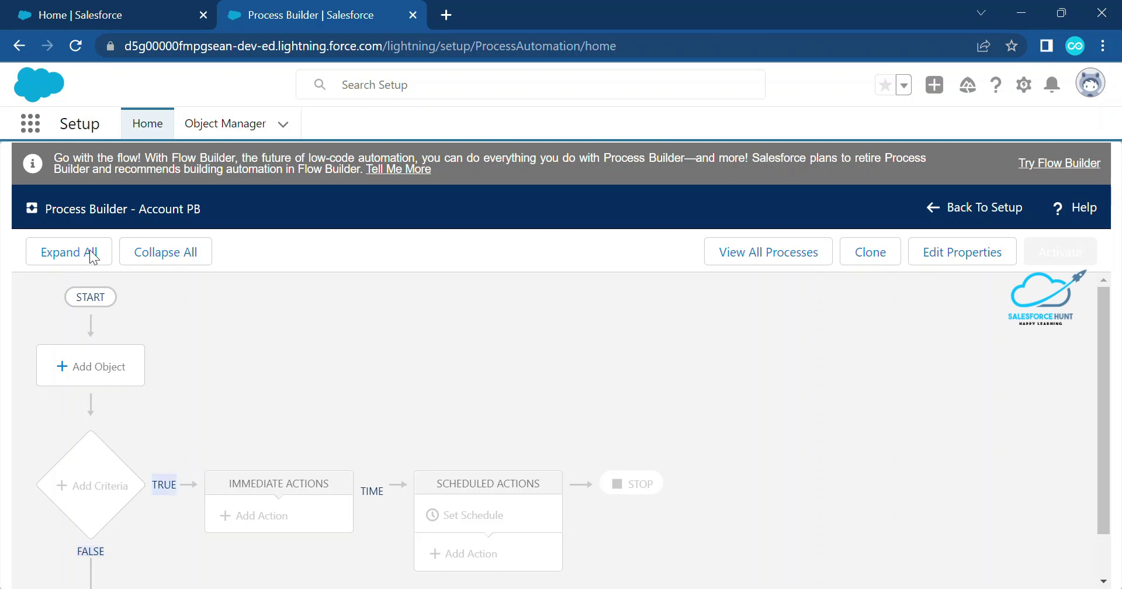
click(81, 375)
click(621, 383)
text(Contact)
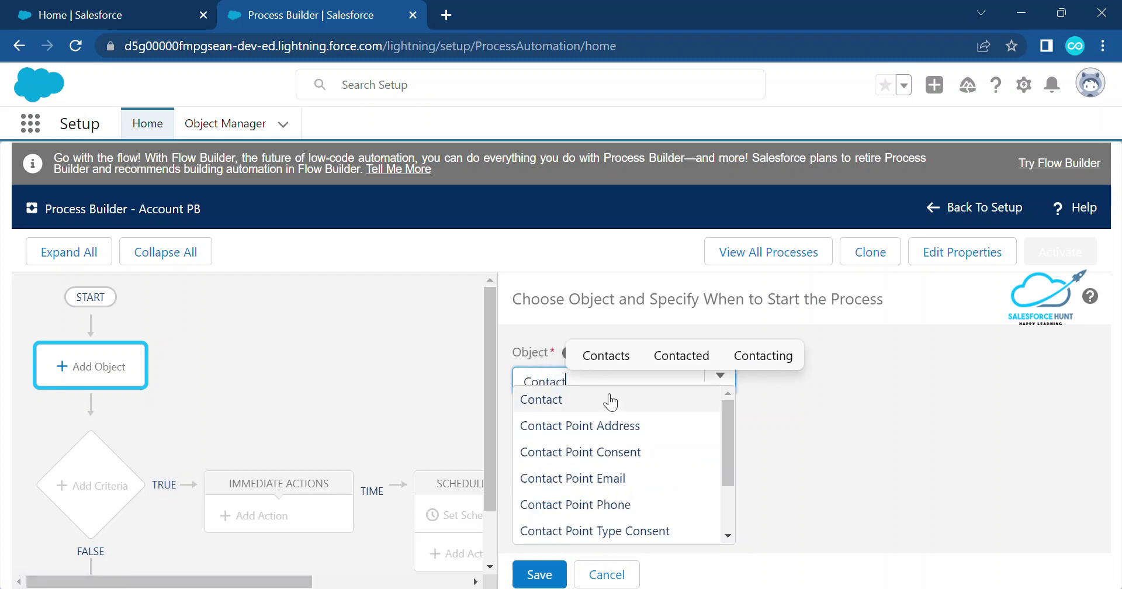
click(605, 402)
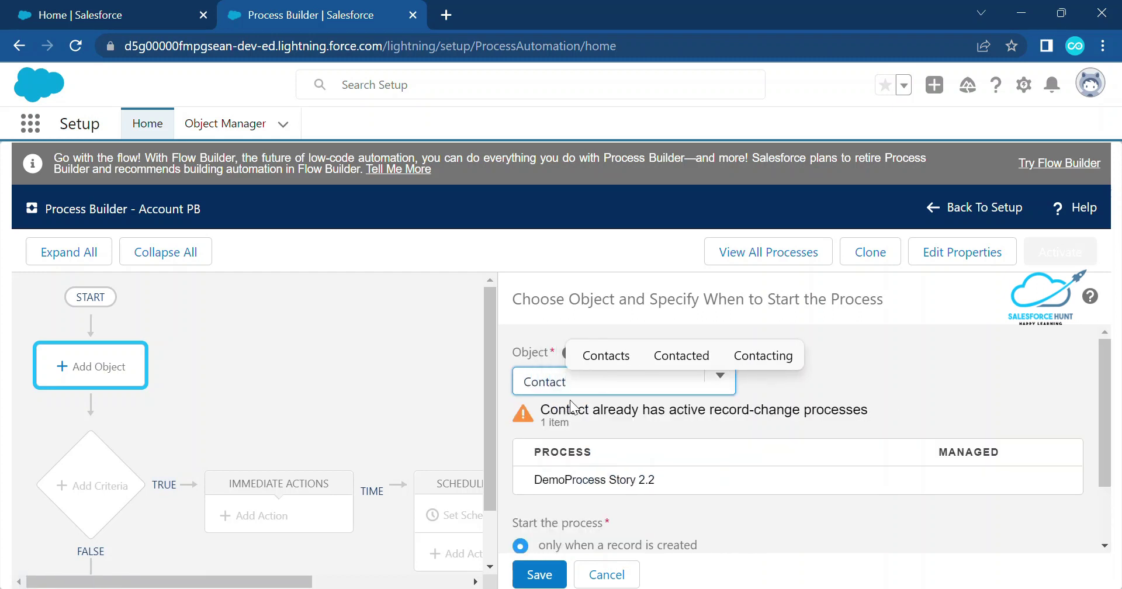
double_click(538, 381)
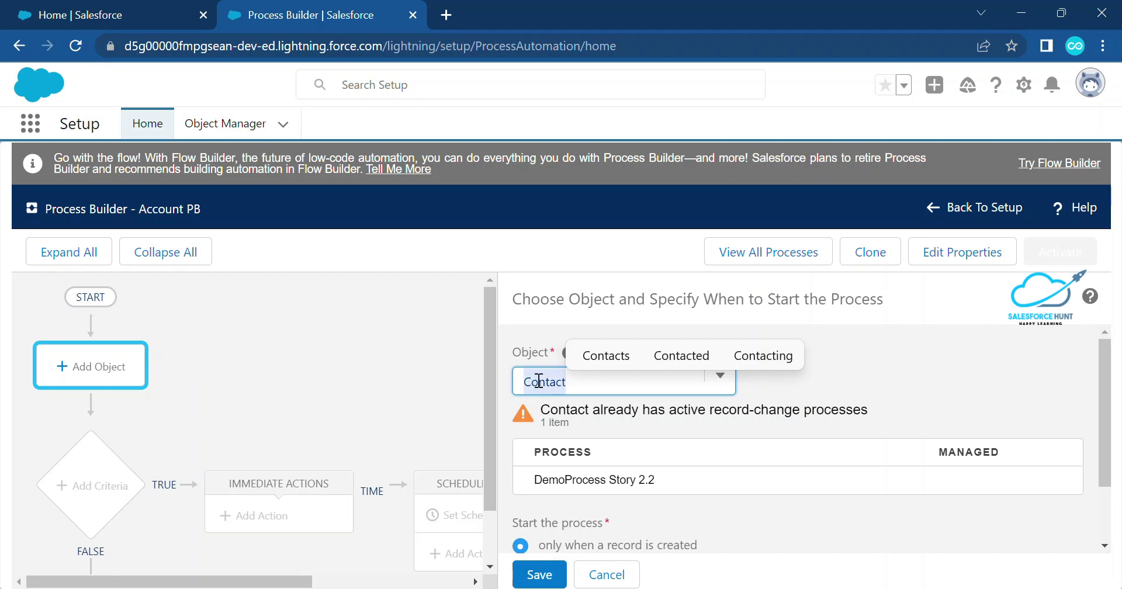
text(Accoun)
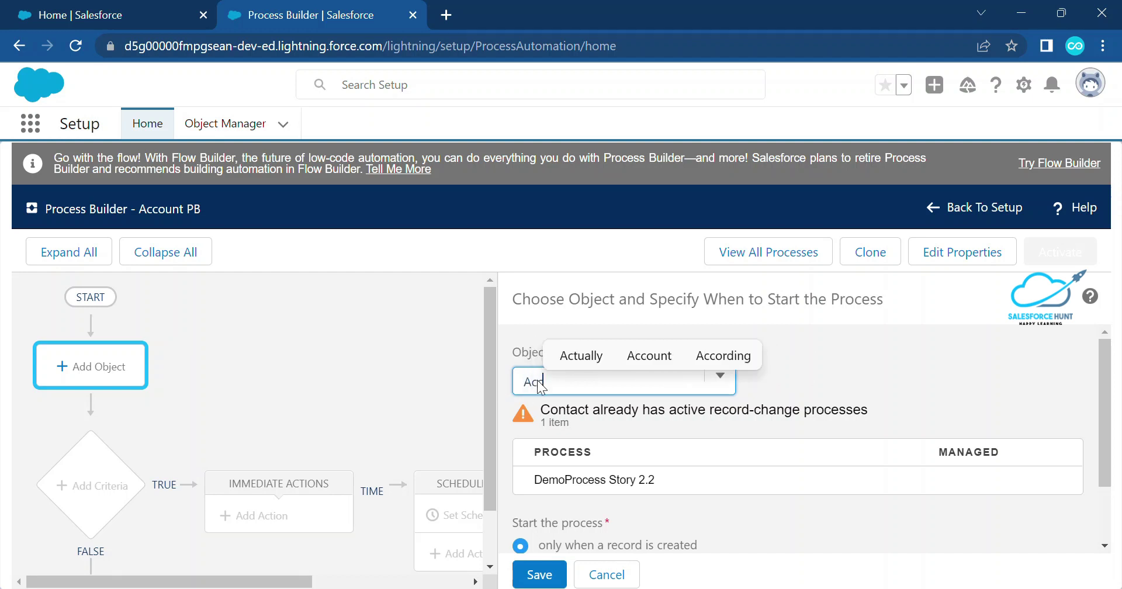
click(543, 399)
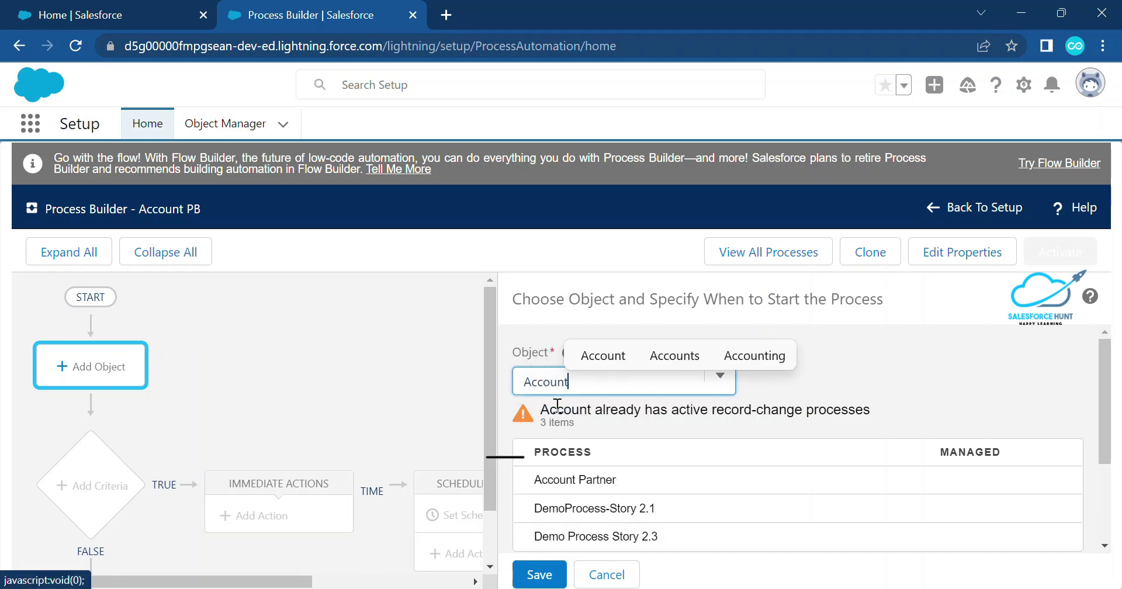
scroll(741, 486, down, 3)
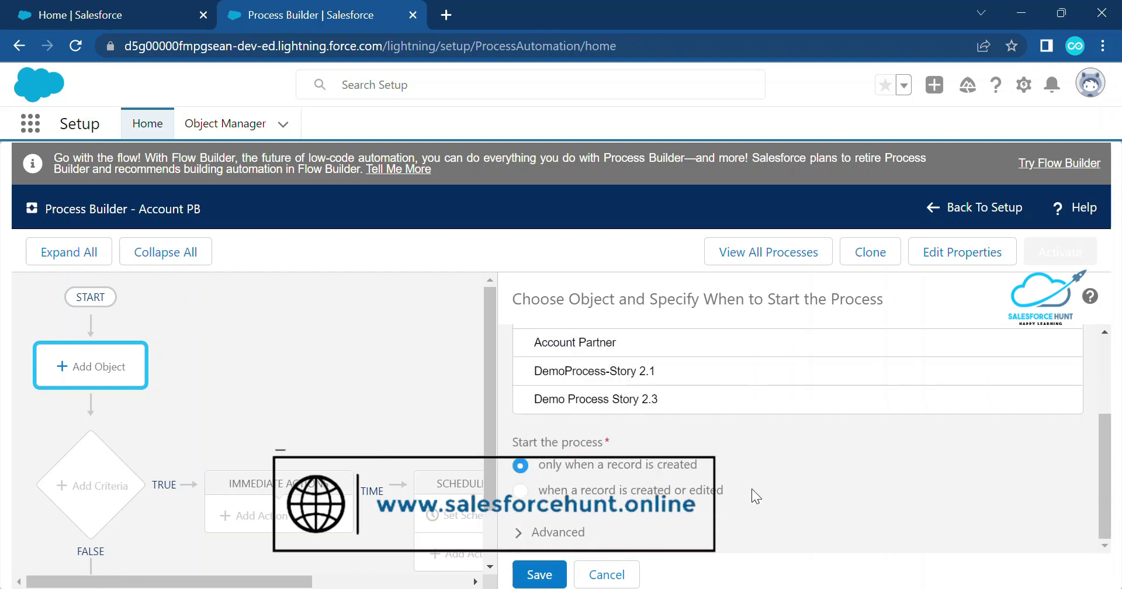
scroll(783, 474, up, 3)
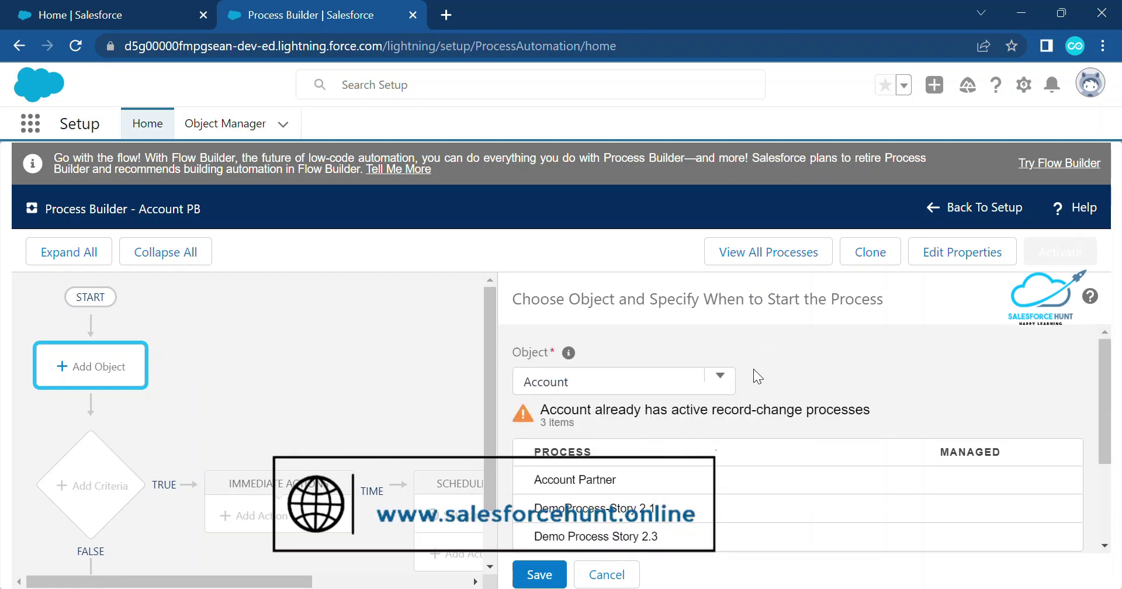
scroll(857, 394, down, 3)
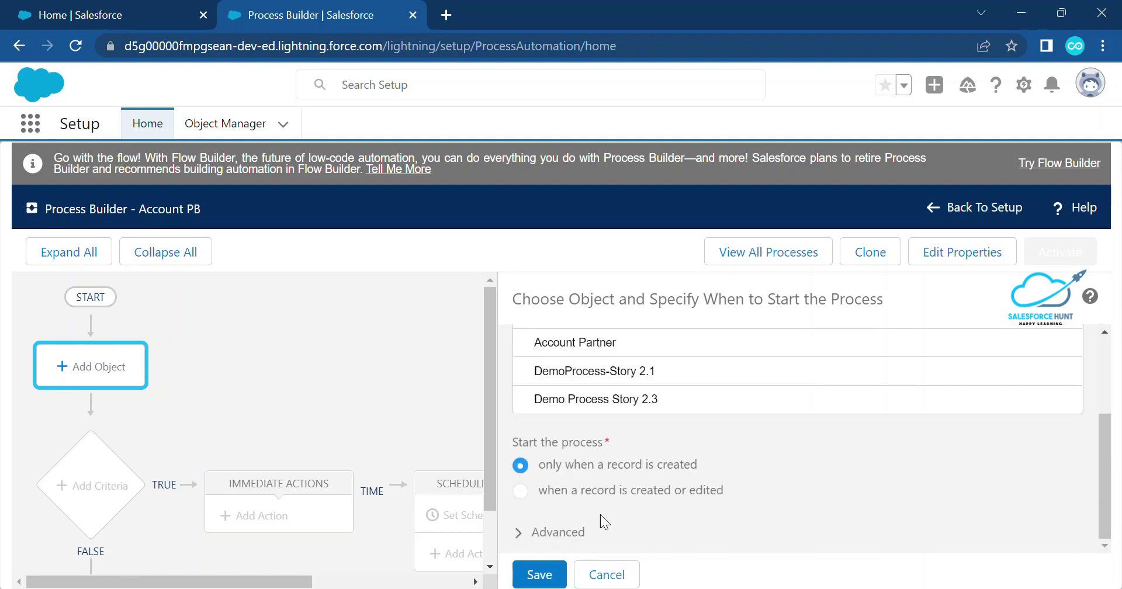
click(554, 574)
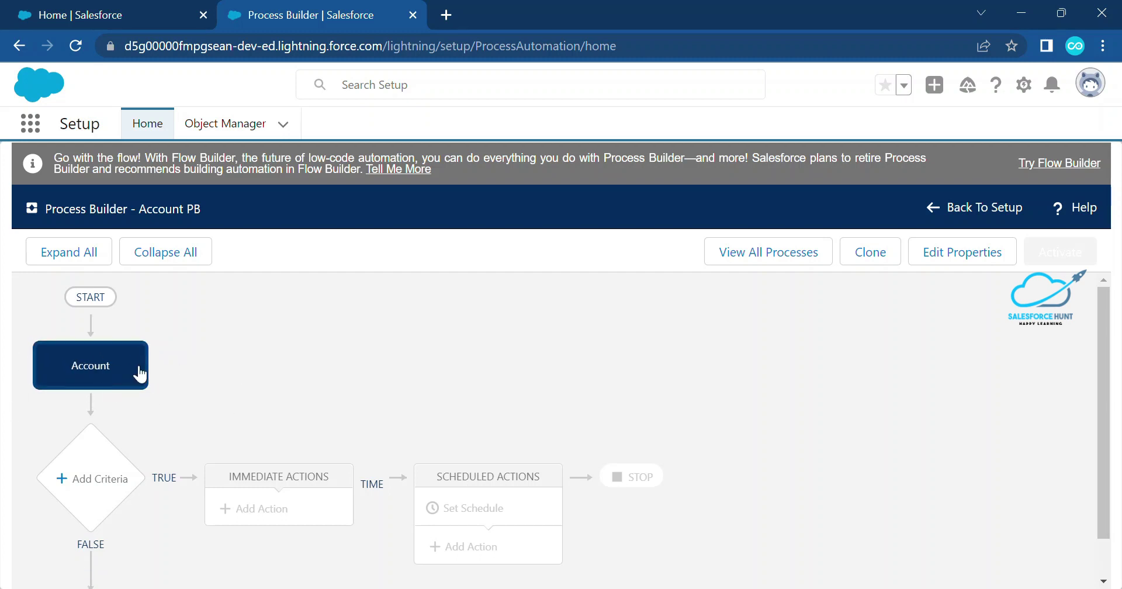
- Add a criteria node to the process and name it "Account Criteria"
click(94, 486)
click(574, 386)
text(Accou)
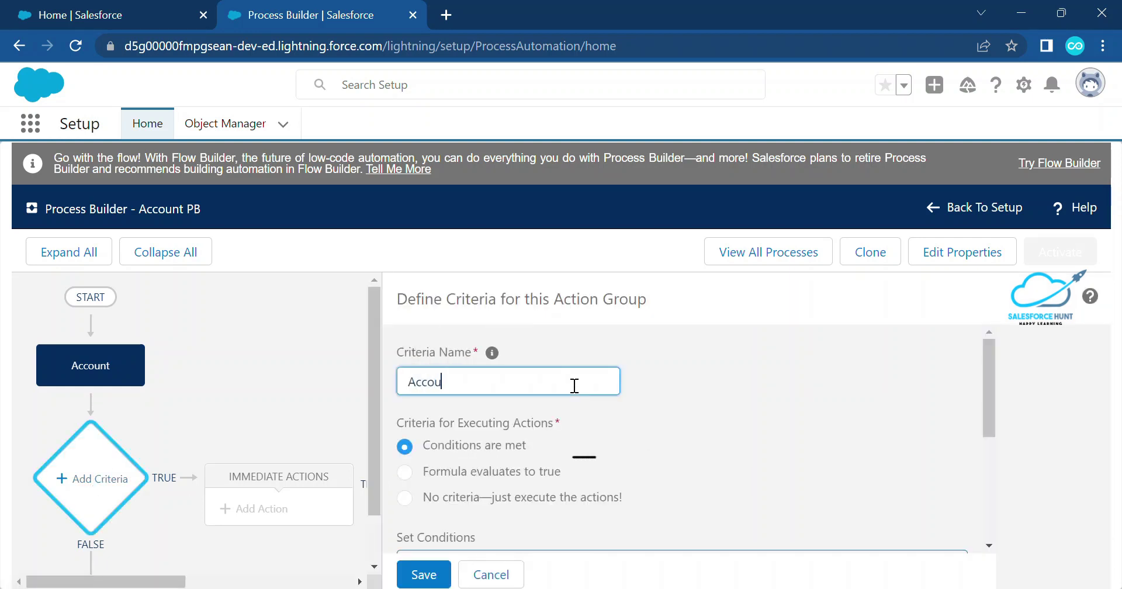
text(nt Criteria)
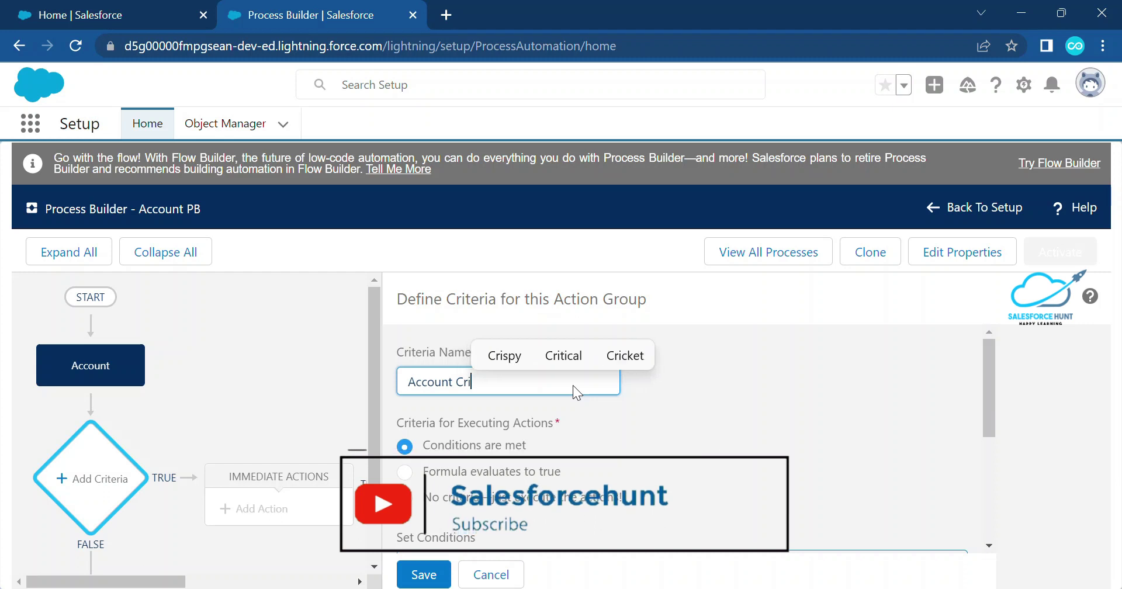
key(Tab)
- Define the condition that Account Rating equals the picklist value Cold, and save the criteria
scroll(643, 457, down, 3)
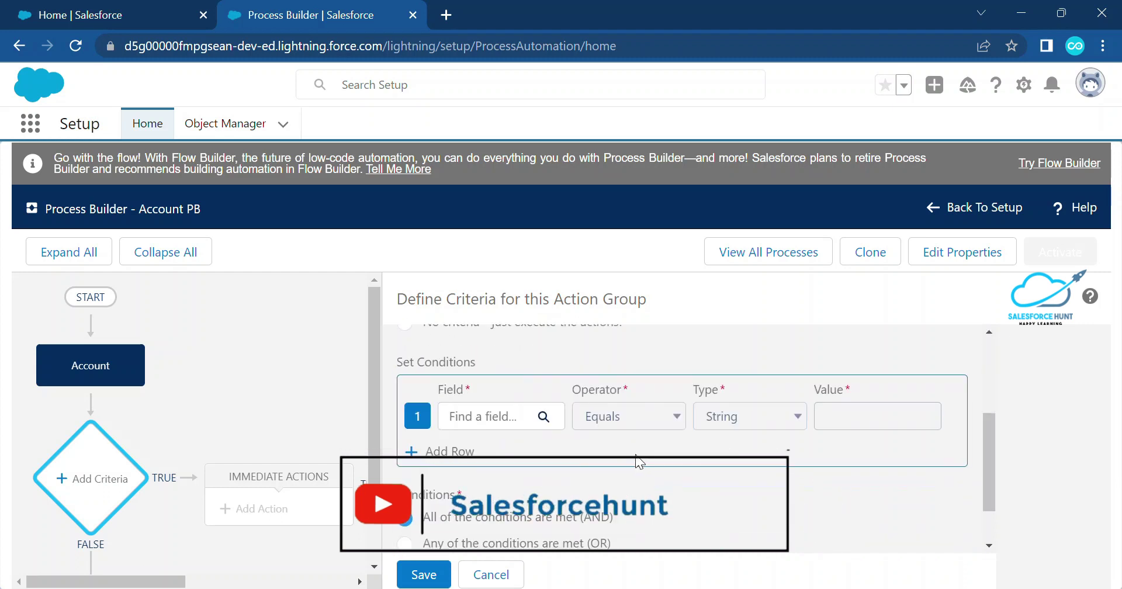
scroll(540, 426, up, 2)
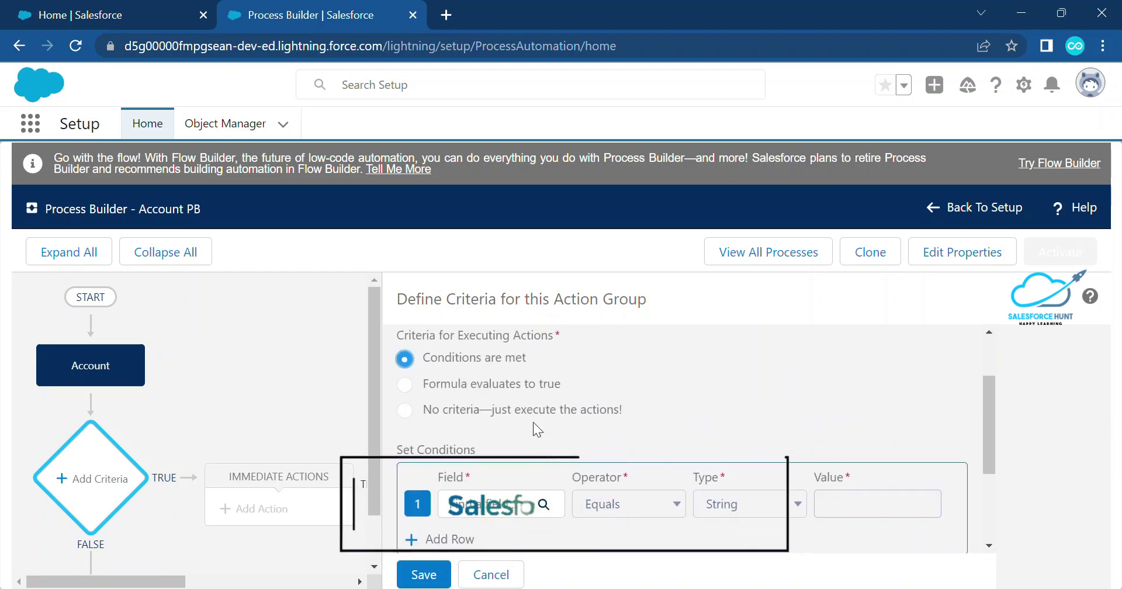
click(478, 505)
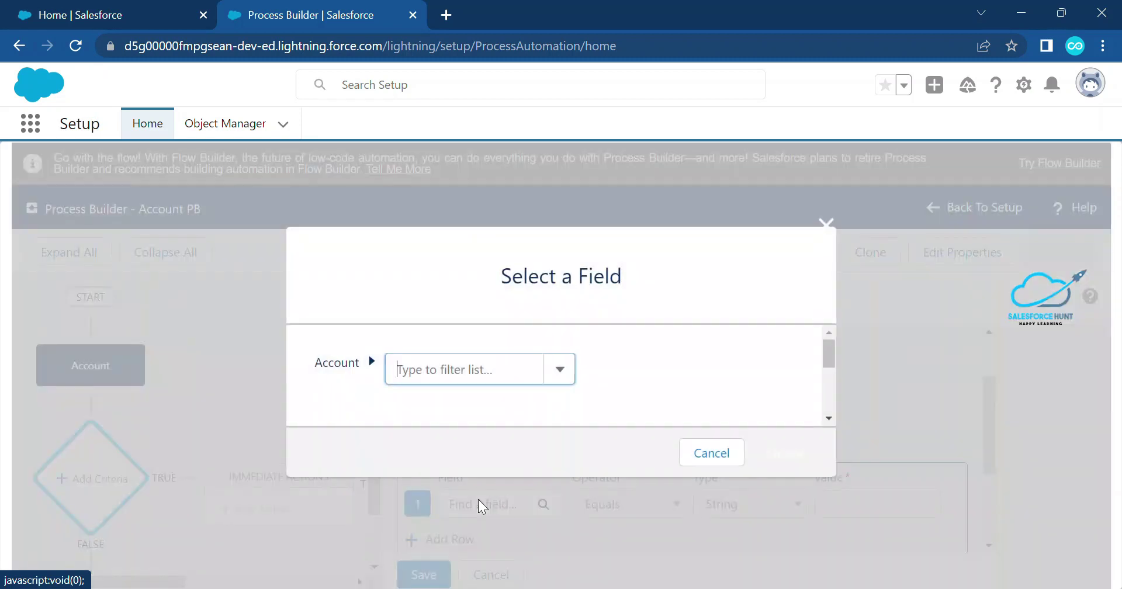
click(502, 369)
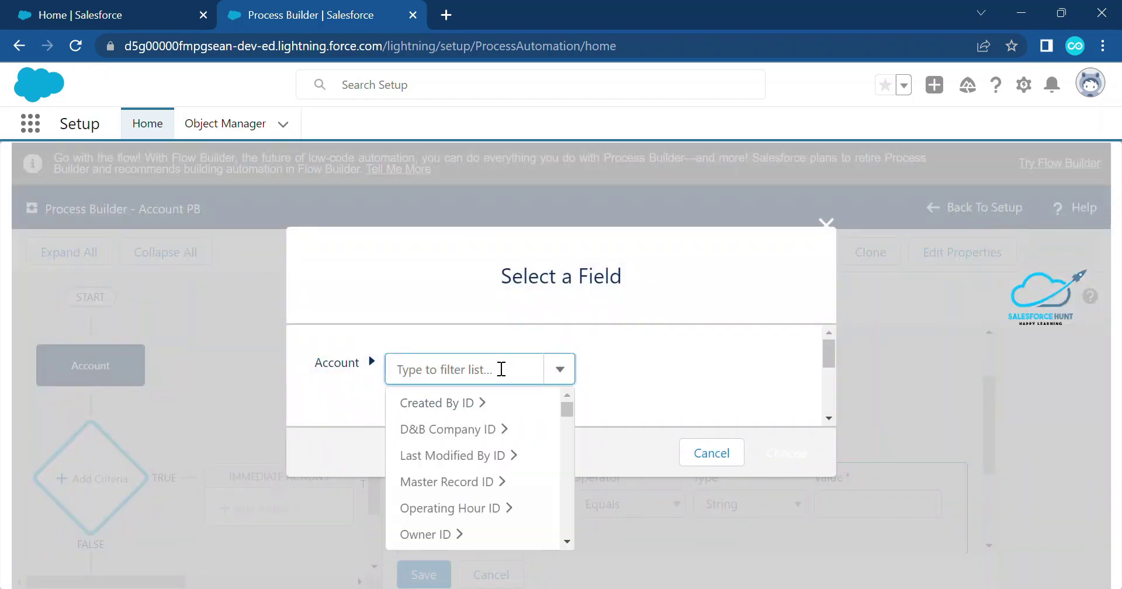
text(Rating)
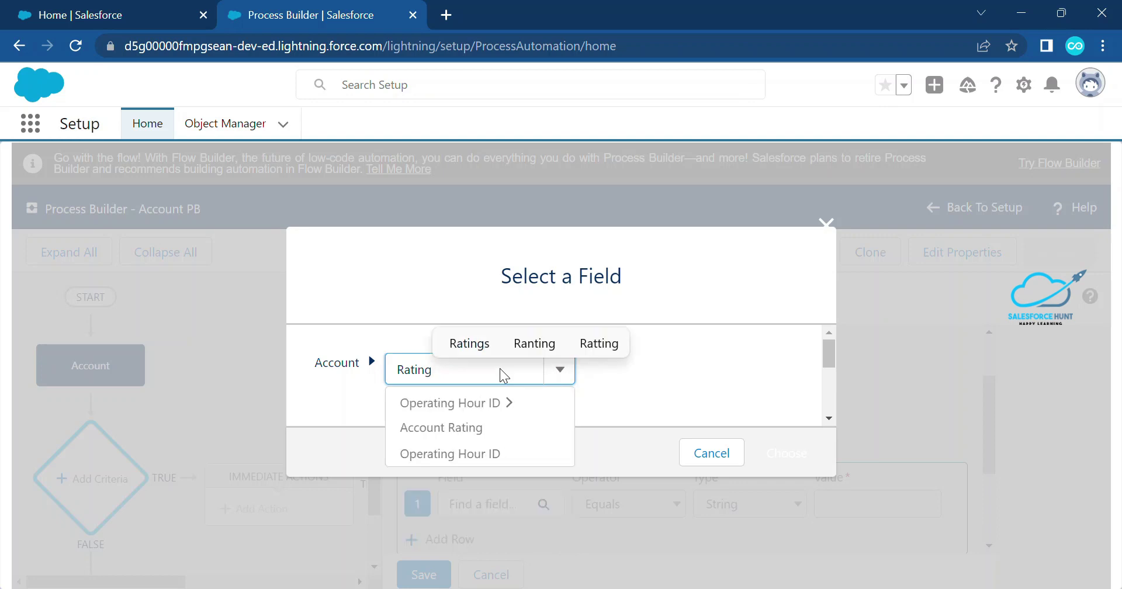
click(461, 429)
click(766, 455)
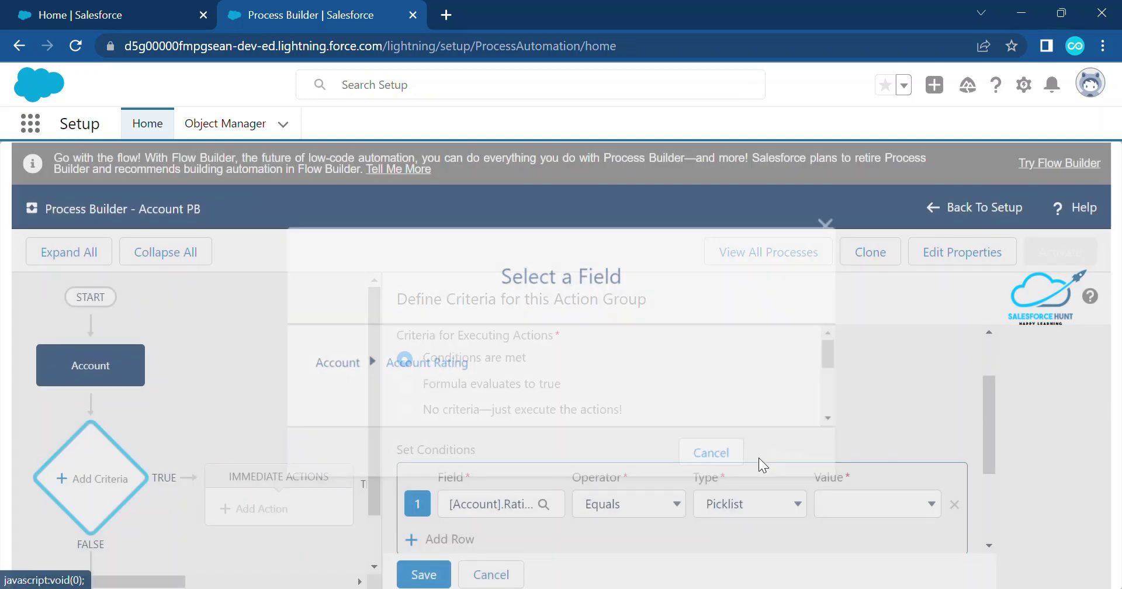
click(855, 512)
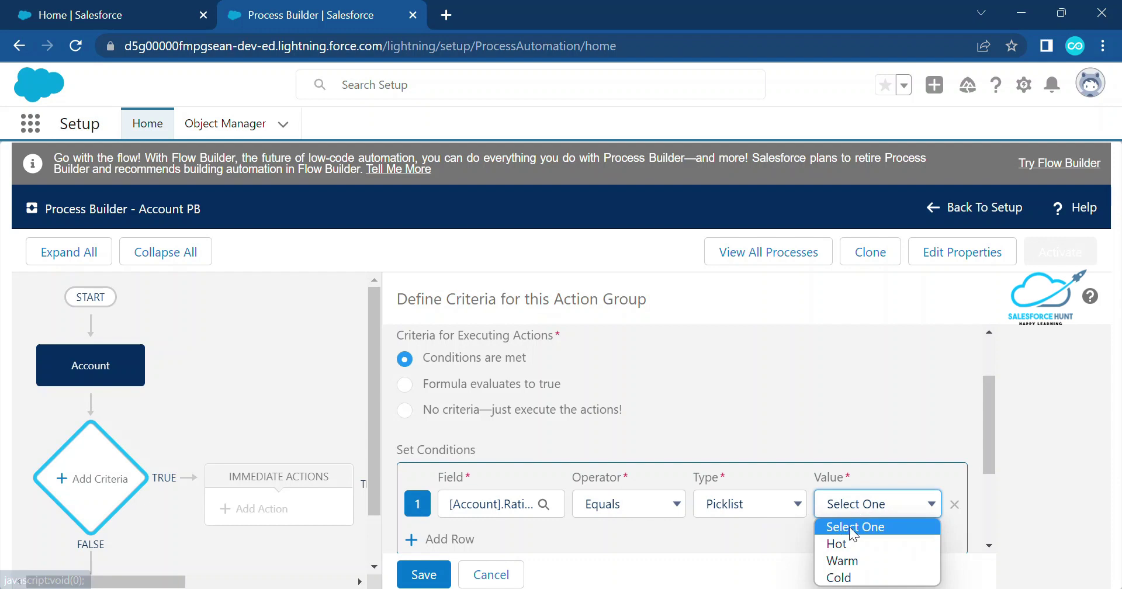
click(844, 574)
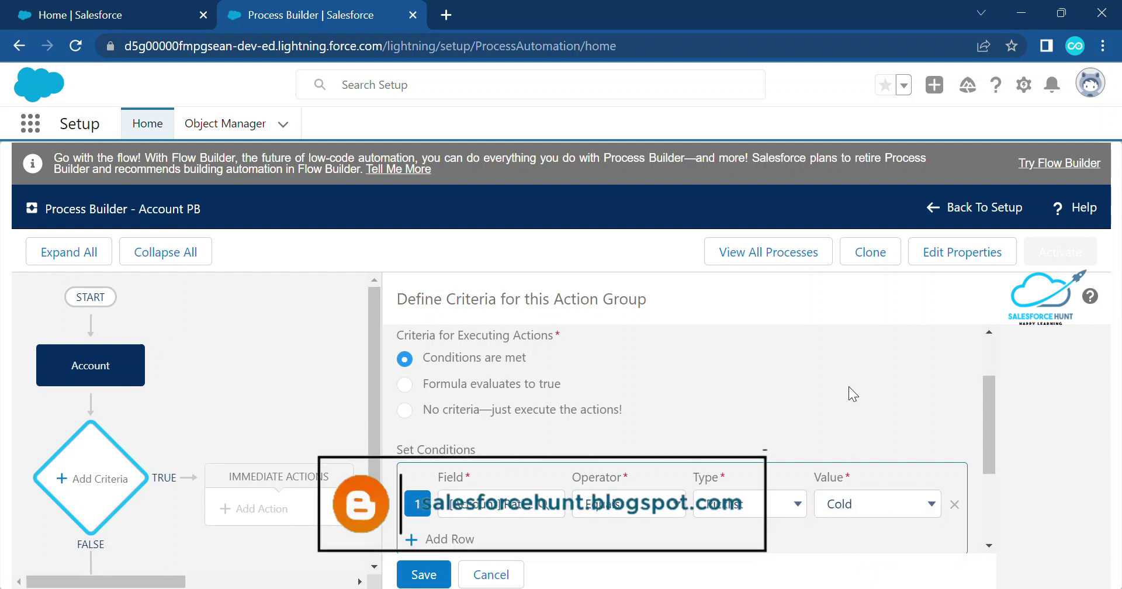
scroll(848, 387, down, 1)
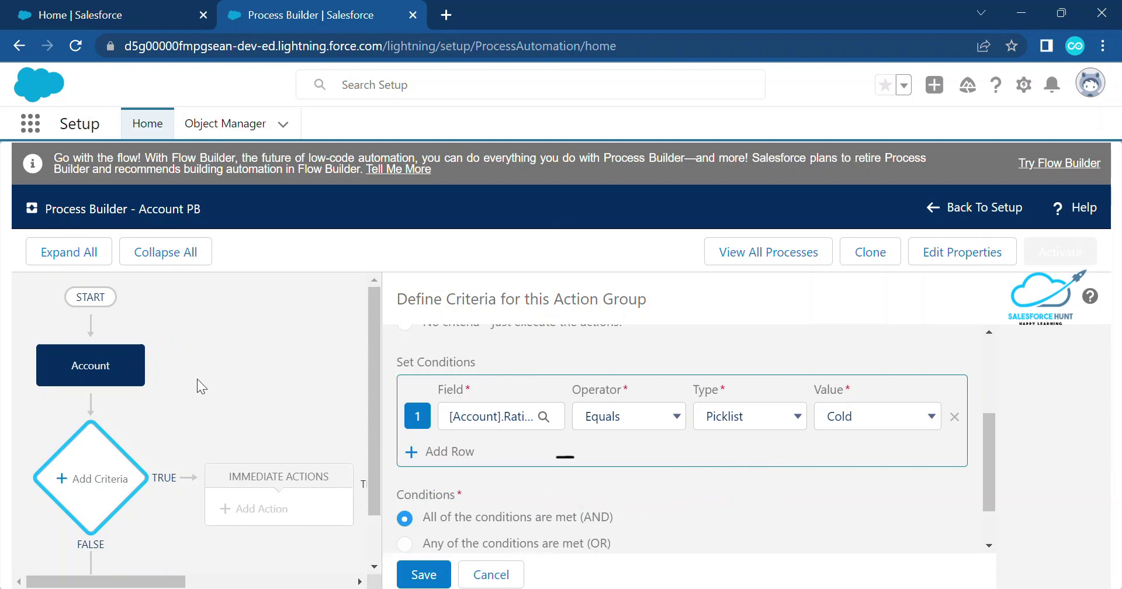
click(424, 575)
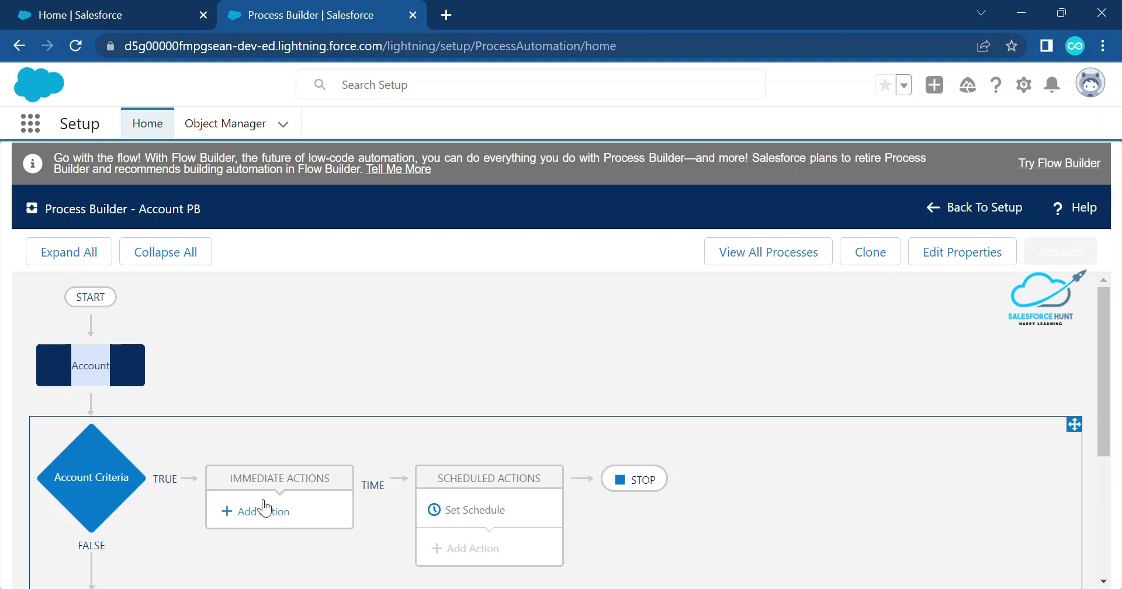
- Add an immediate action of type Post to Chatter for Account Criteria, named "Account Chatter"
click(261, 513)
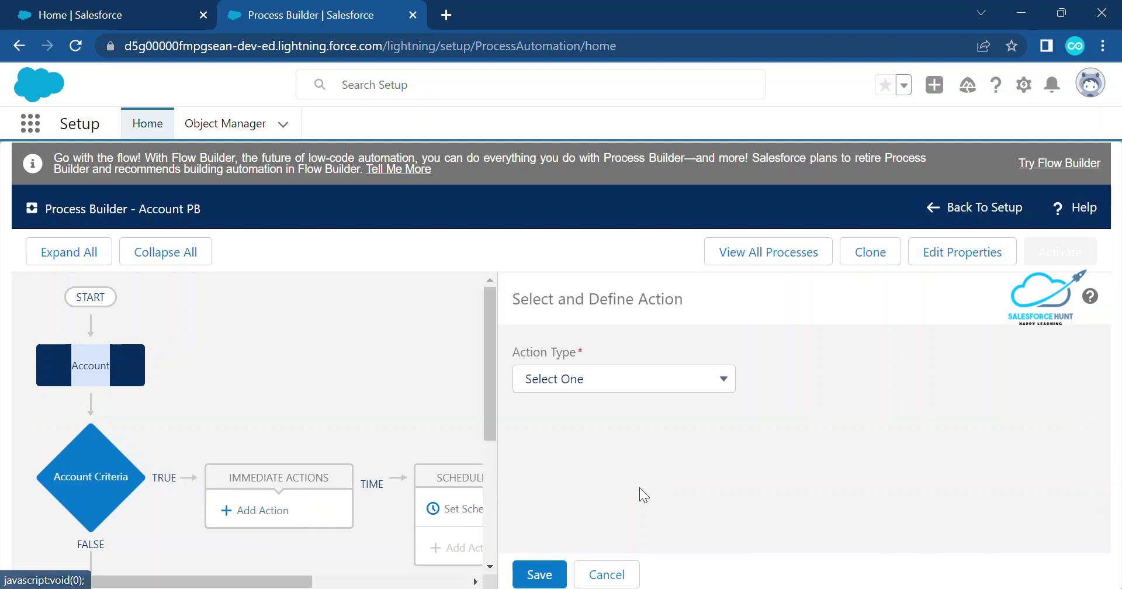
click(622, 388)
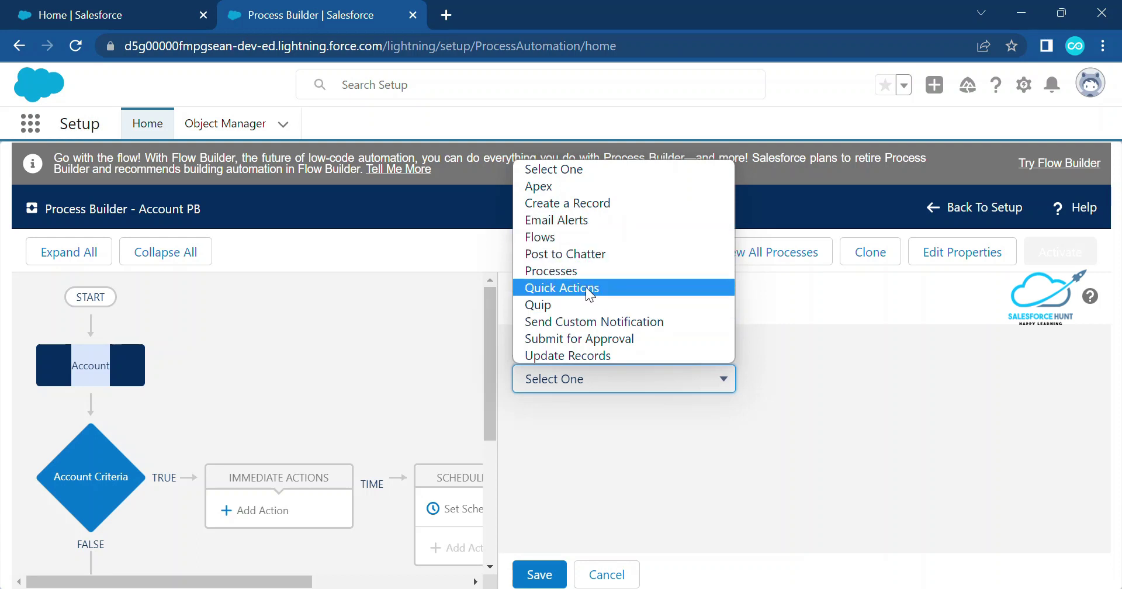
click(578, 254)
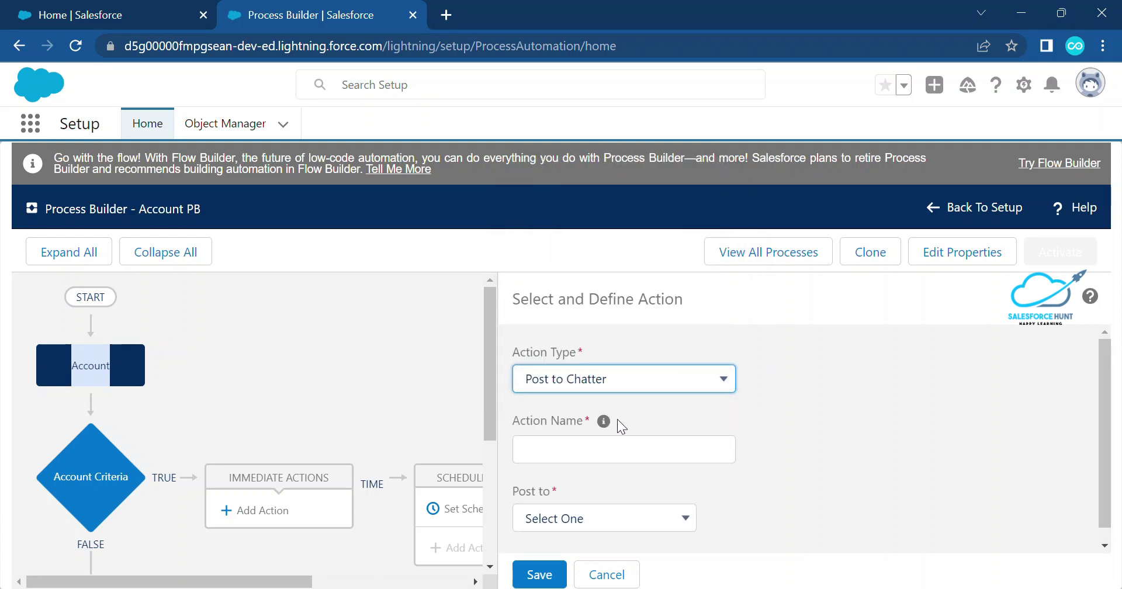
click(568, 443)
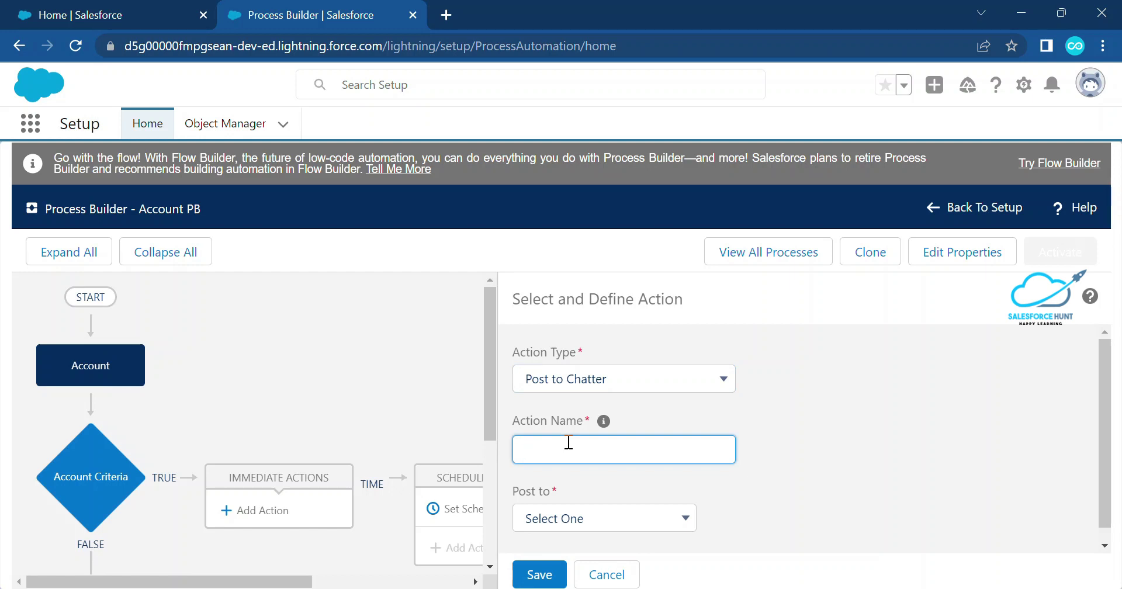
text(AccountSh)
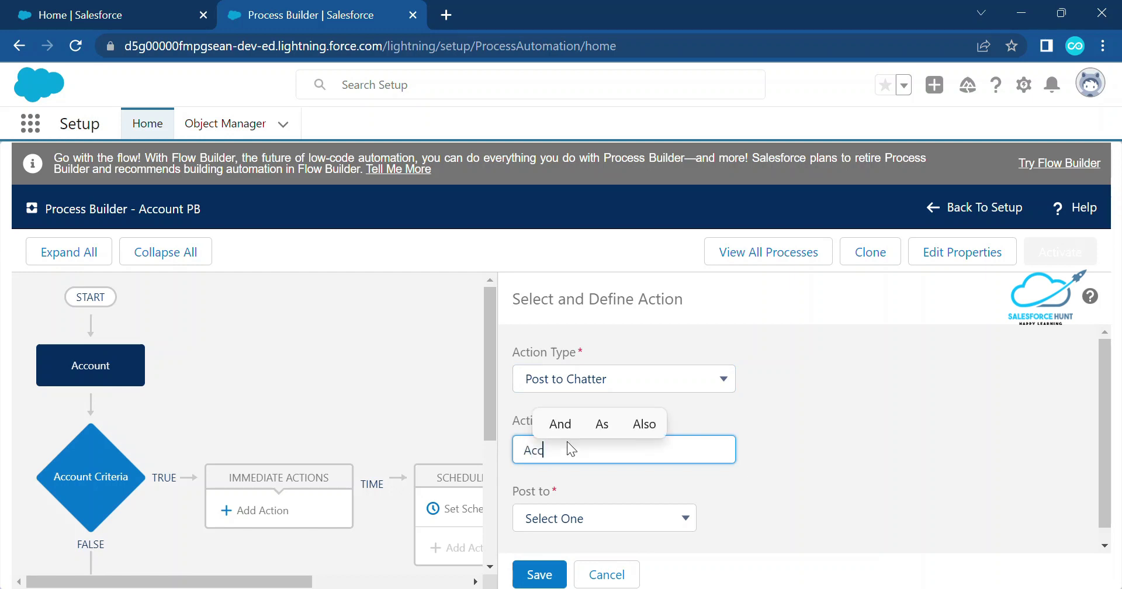
key(BackSpace)
key(BackSpace)
text(Chaya)
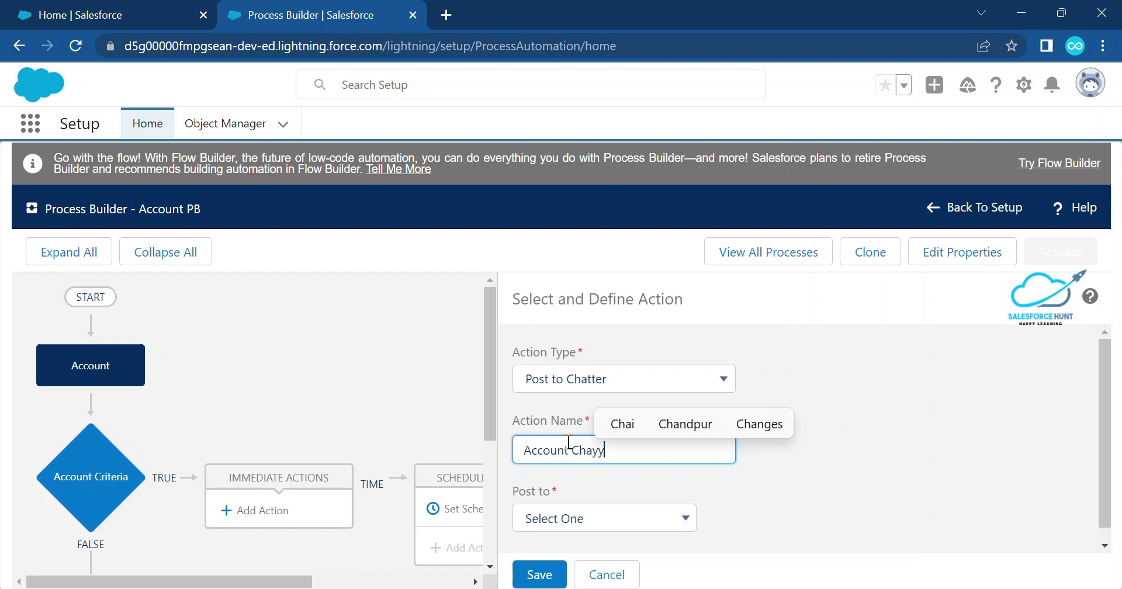
text(n)
key(BackSpace)
key(BackSpace)
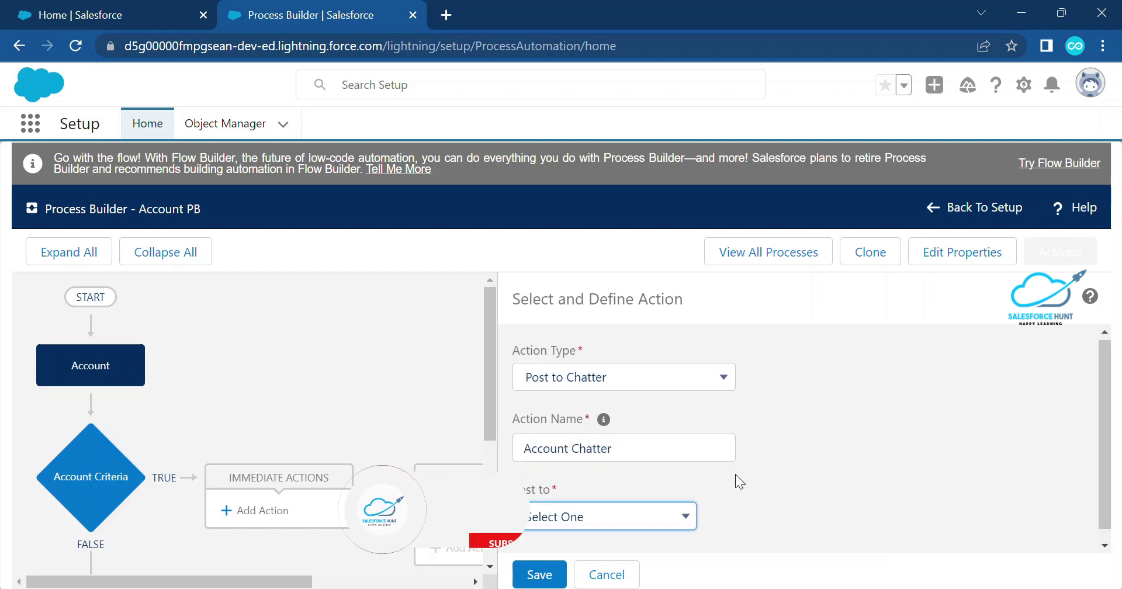
- Set the Chatter action to post to This Record with the message "This is coming from PB"
click(614, 519)
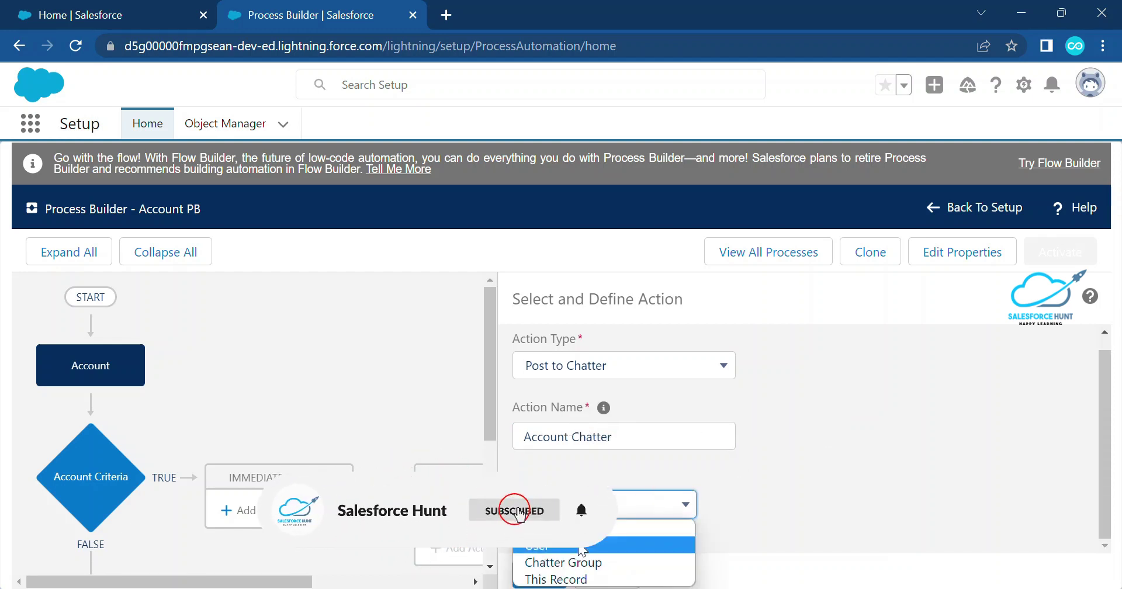
click(580, 578)
scroll(813, 461, down, 3)
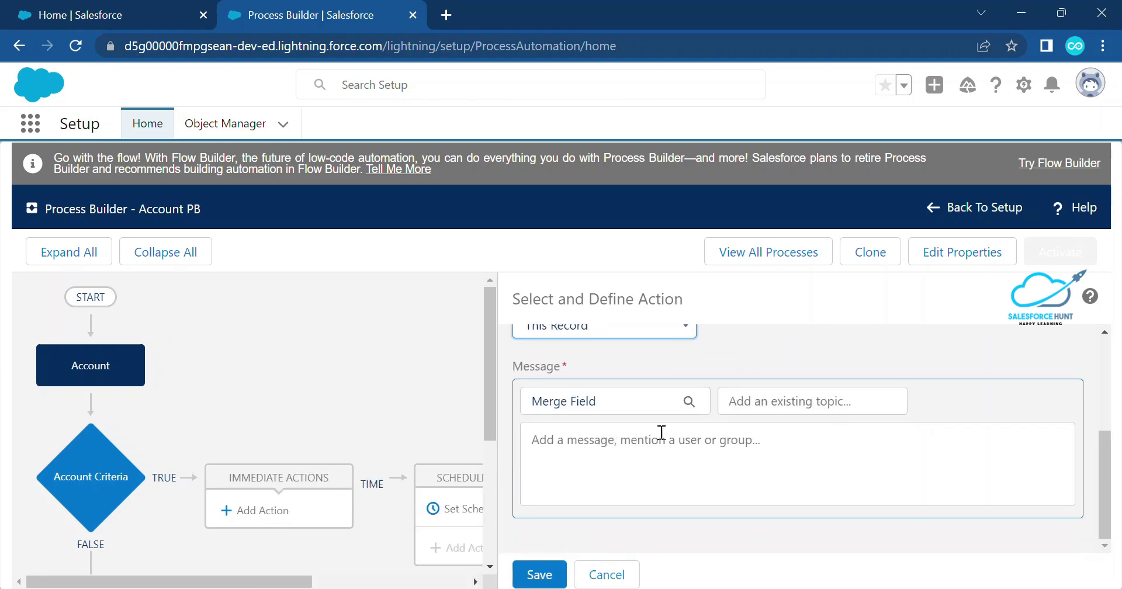
click(594, 448)
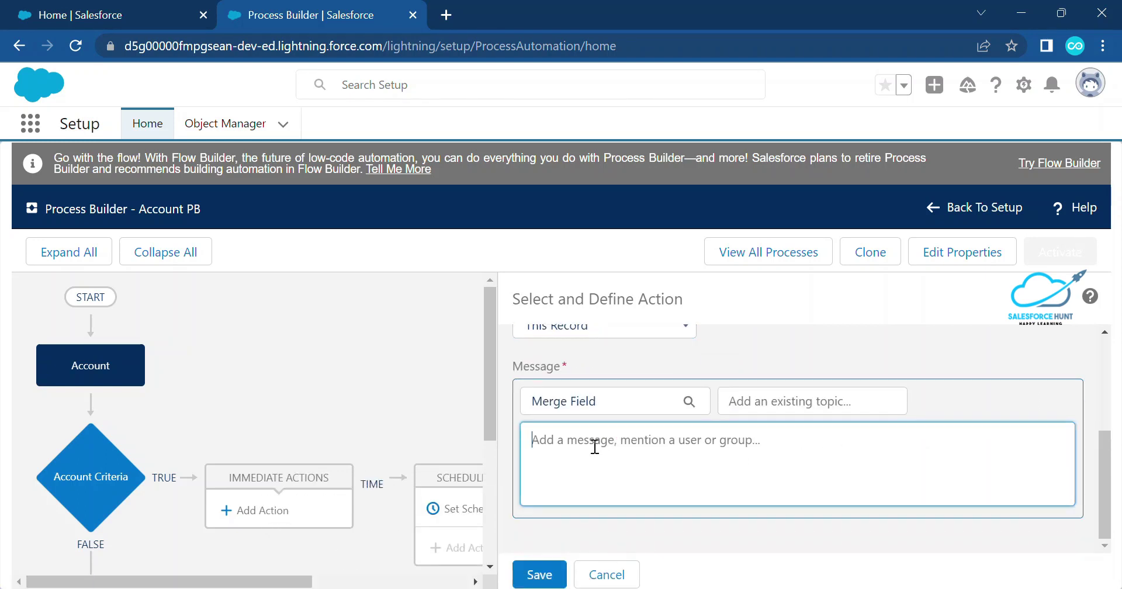
text(This is )
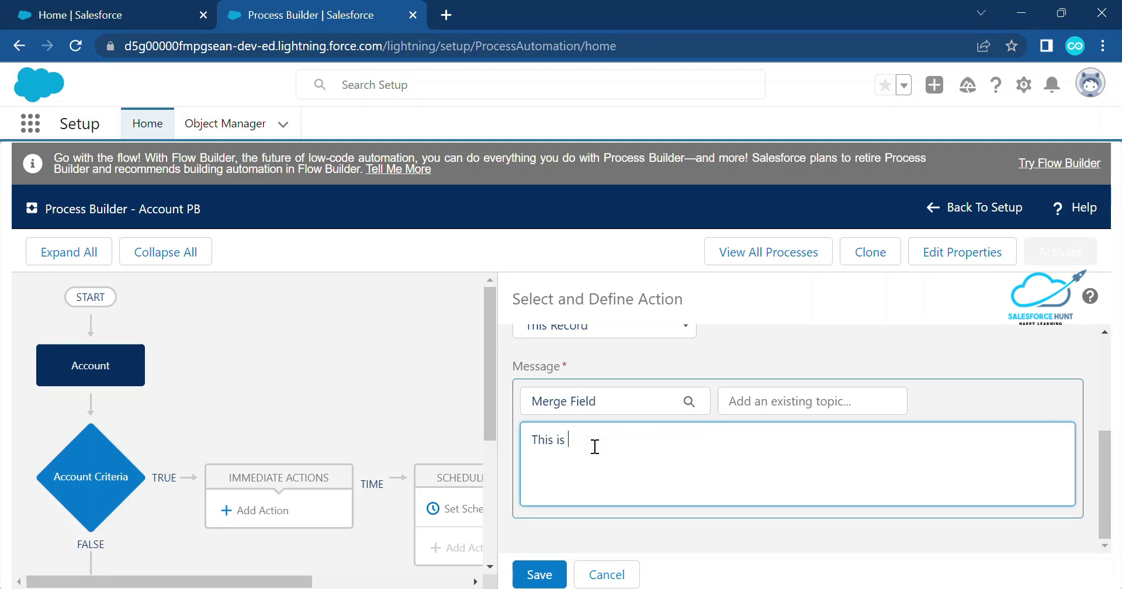
text(coming)
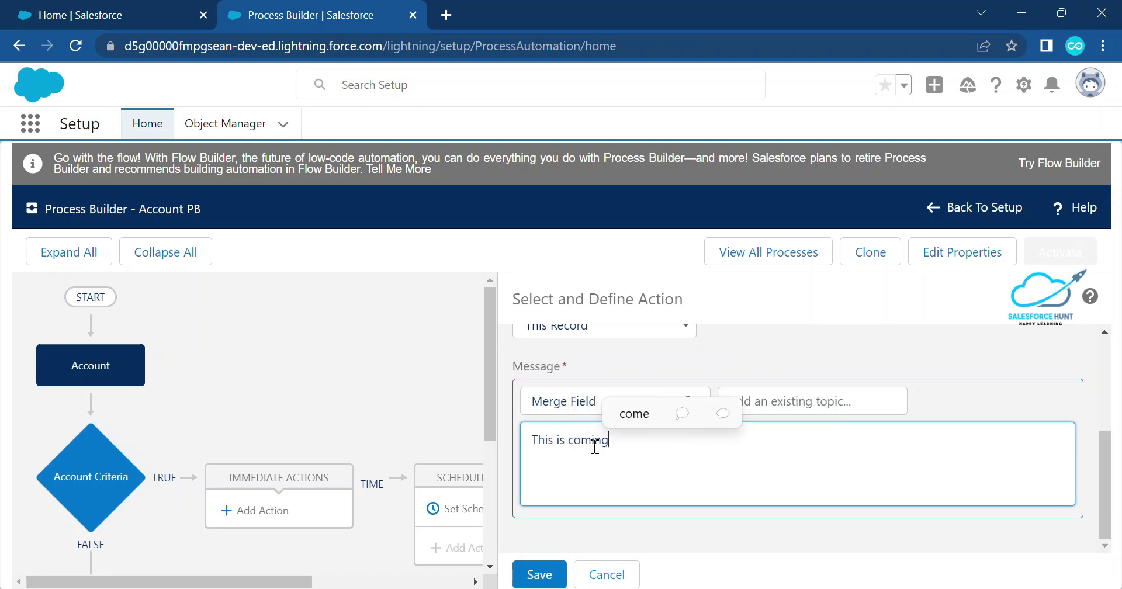
text( from PB)
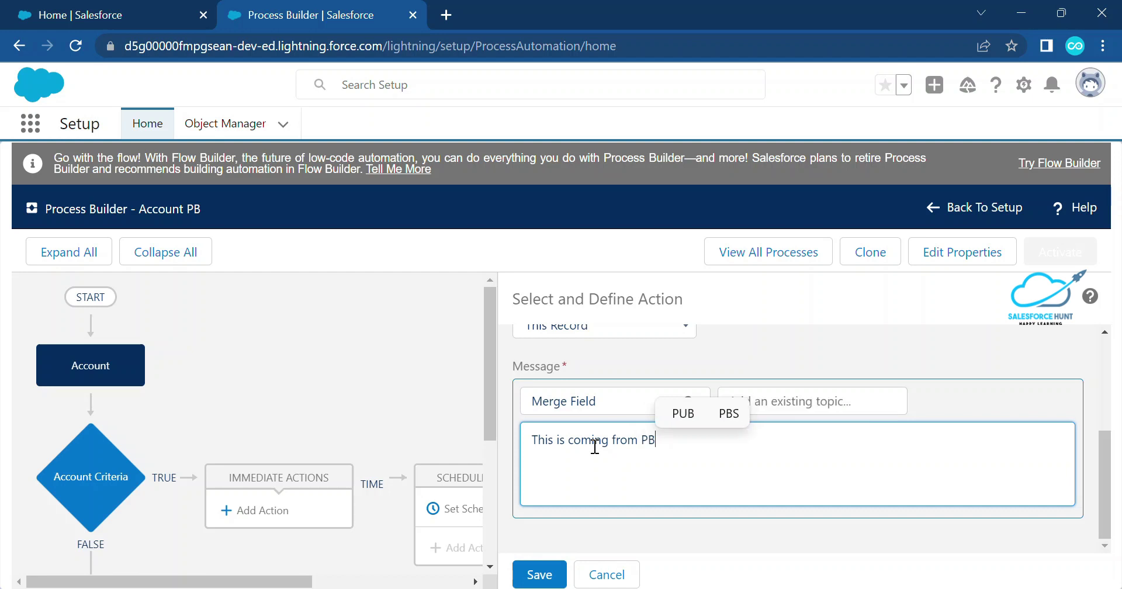
- Complete the Chatter message as "This is coming from PB to FLow", save the action, and activate the Account PB process
text( to FLow)
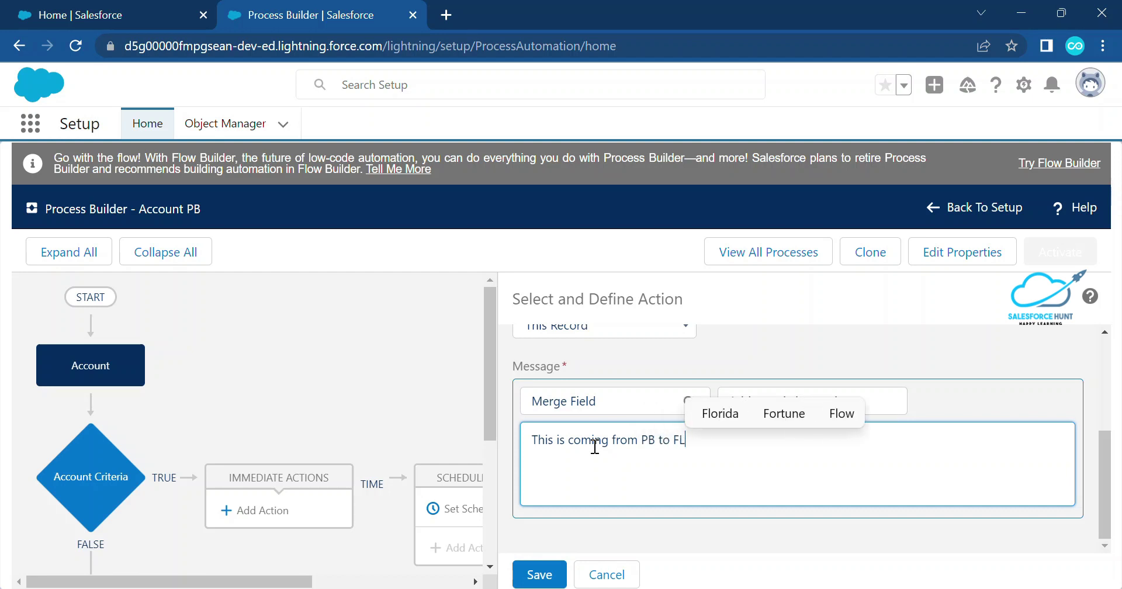
click(533, 575)
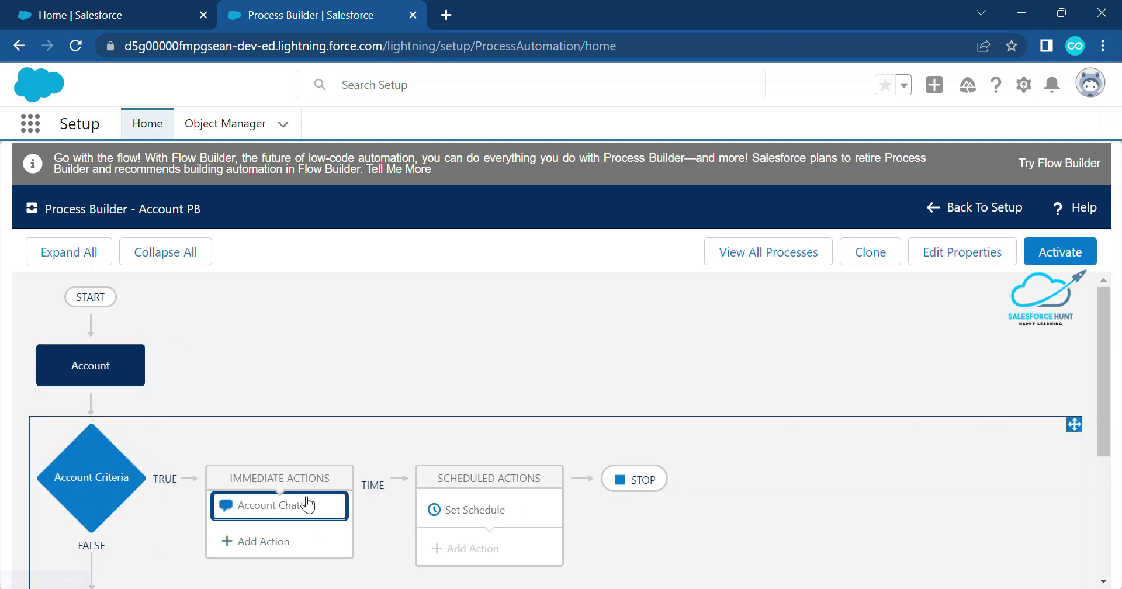
click(1062, 255)
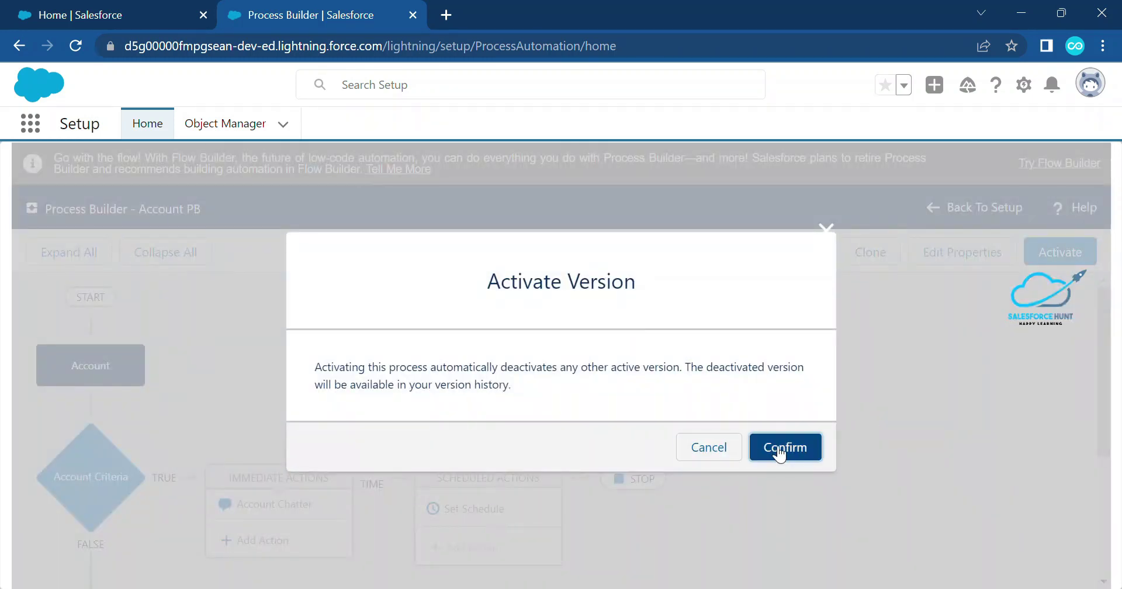
click(780, 451)
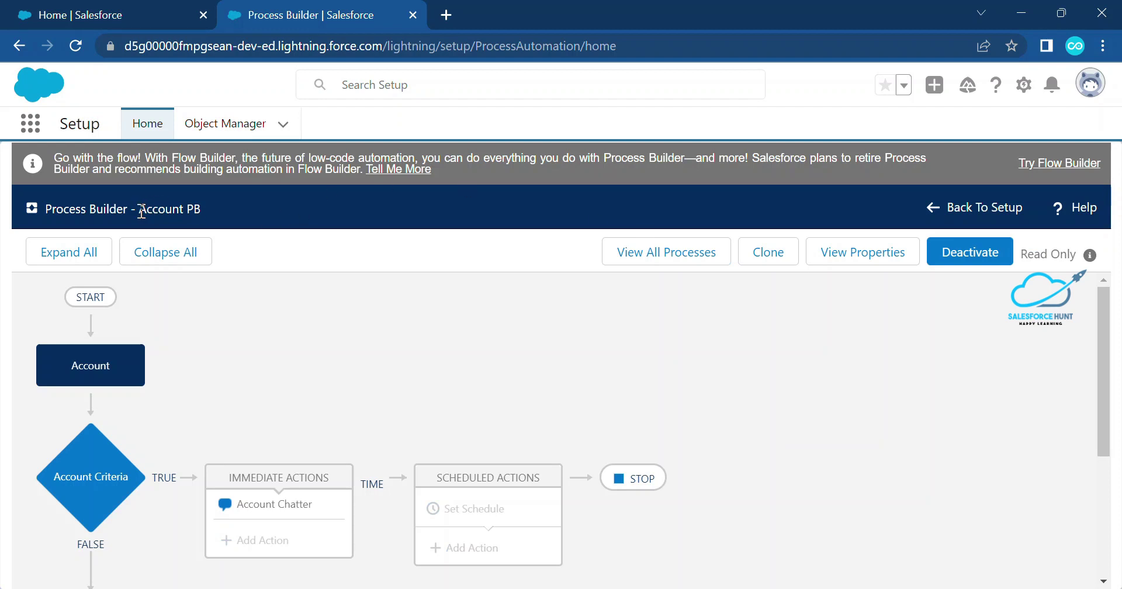
drag(142, 211, 209, 206)
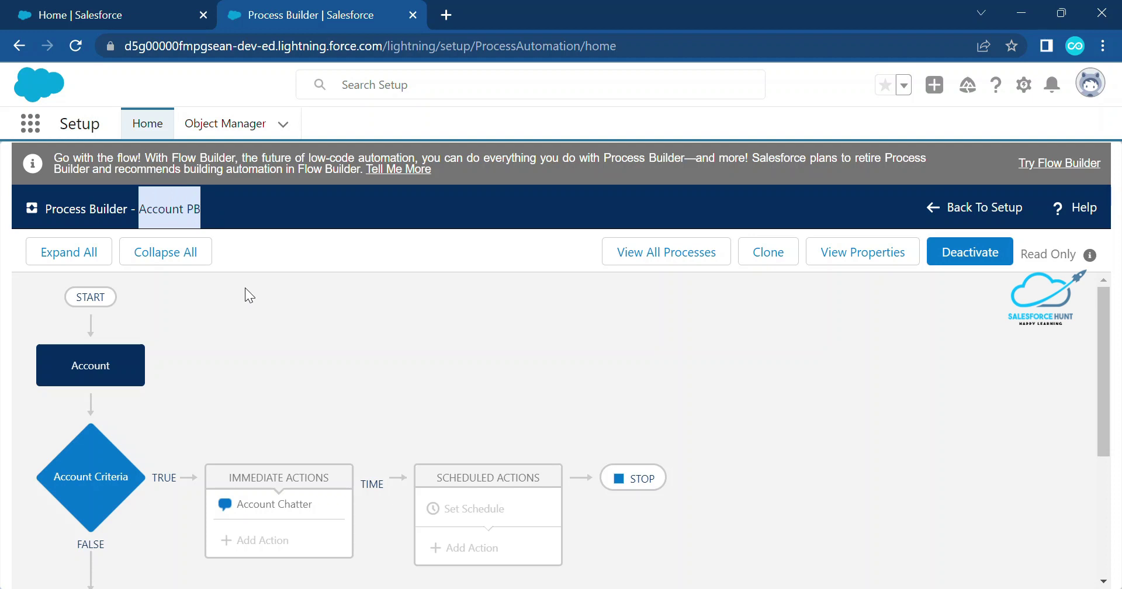
- On the Sales Home page, choose Process Builder Process as the type to convert in ConvertToFlow
click(107, 17)
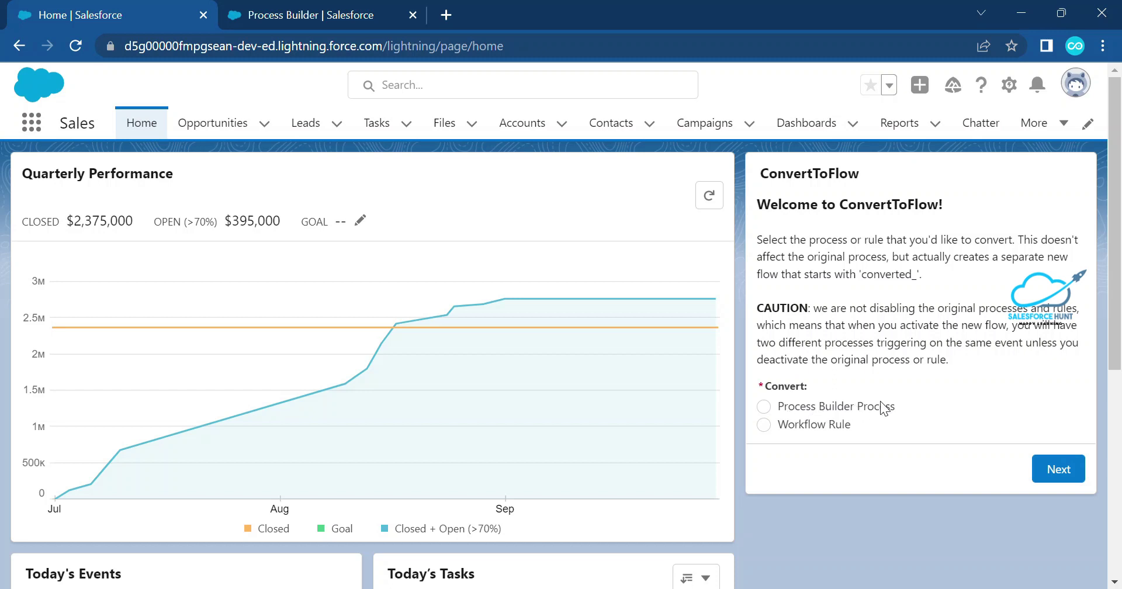
click(763, 407)
click(1049, 470)
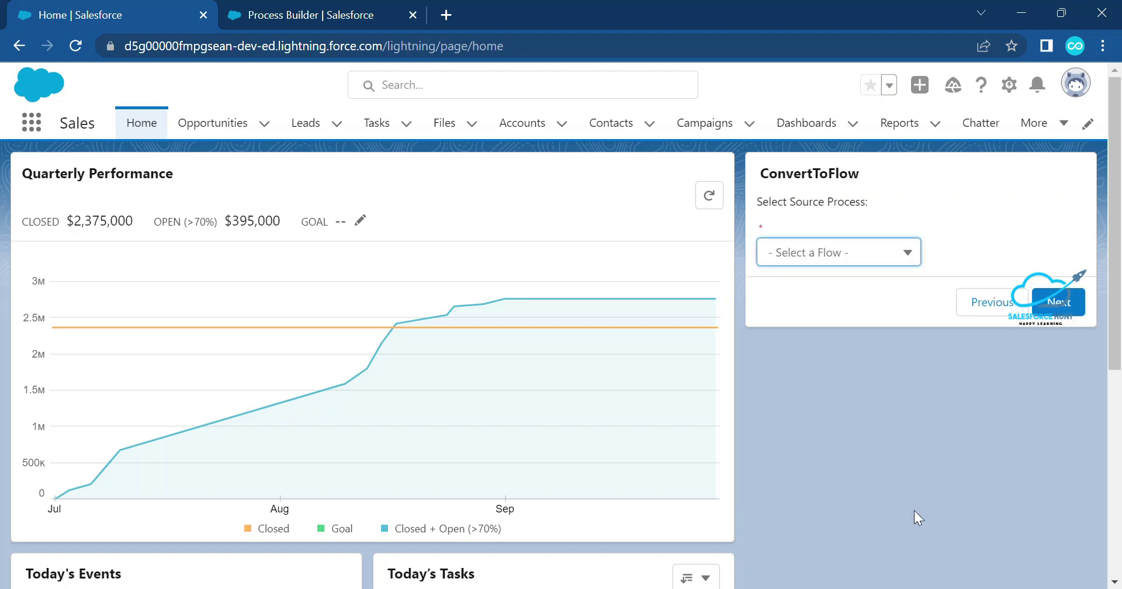
- Select Account PB as the source process, convert it, and deploy the converted flow
click(791, 252)
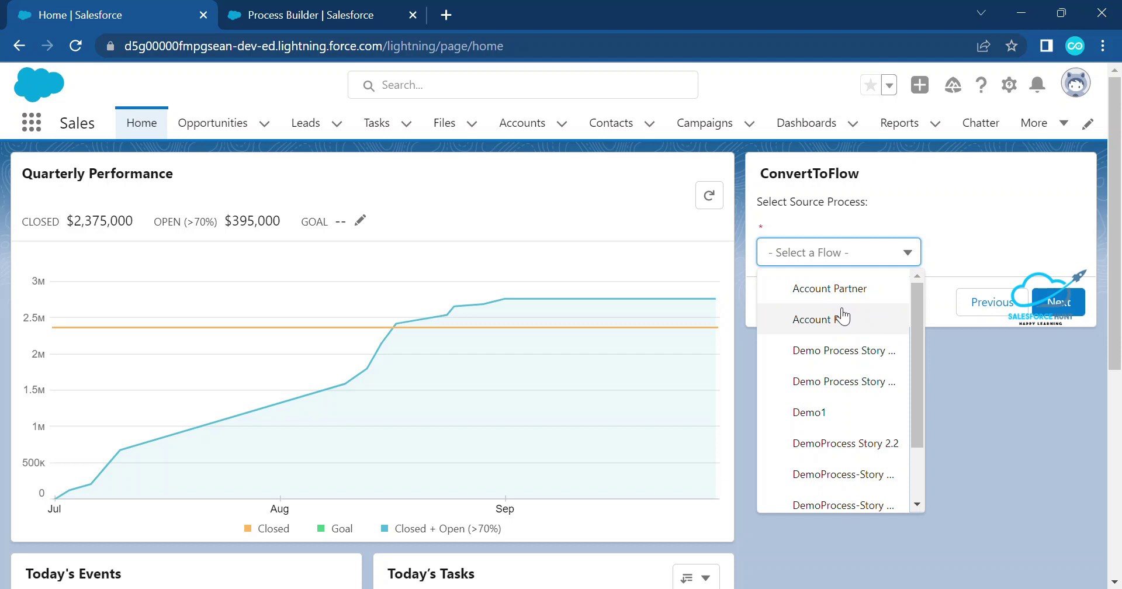
scroll(833, 389, down, 10)
scroll(829, 383, up, 8)
mouse_move(916, 297)
mouse_down()
mouse_move(915, 374)
mouse_move(918, 290)
mouse_up()
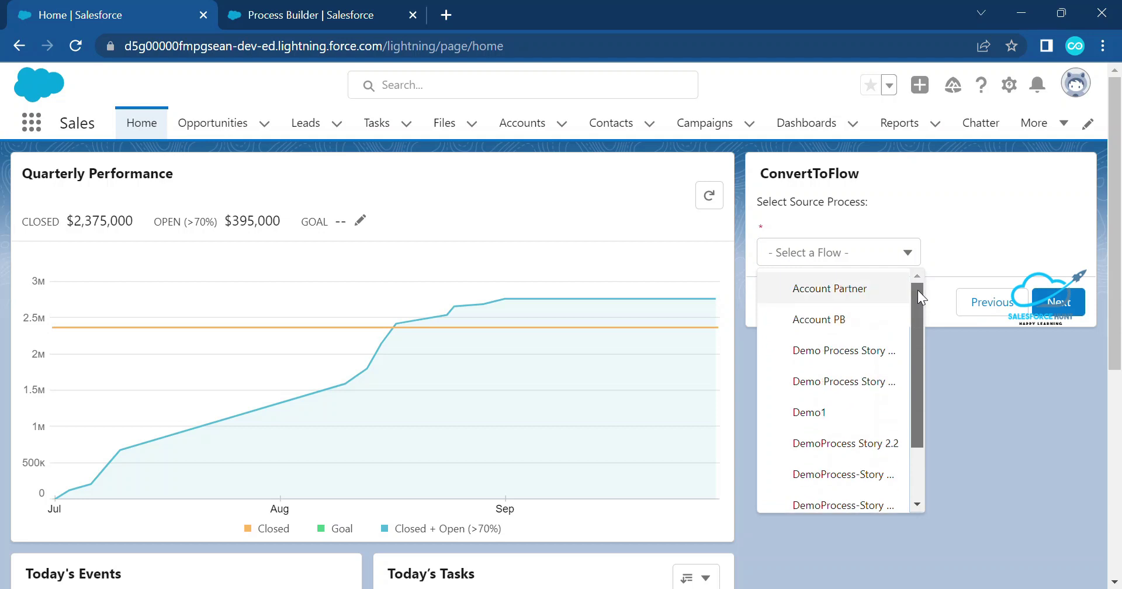
click(796, 323)
click(1058, 302)
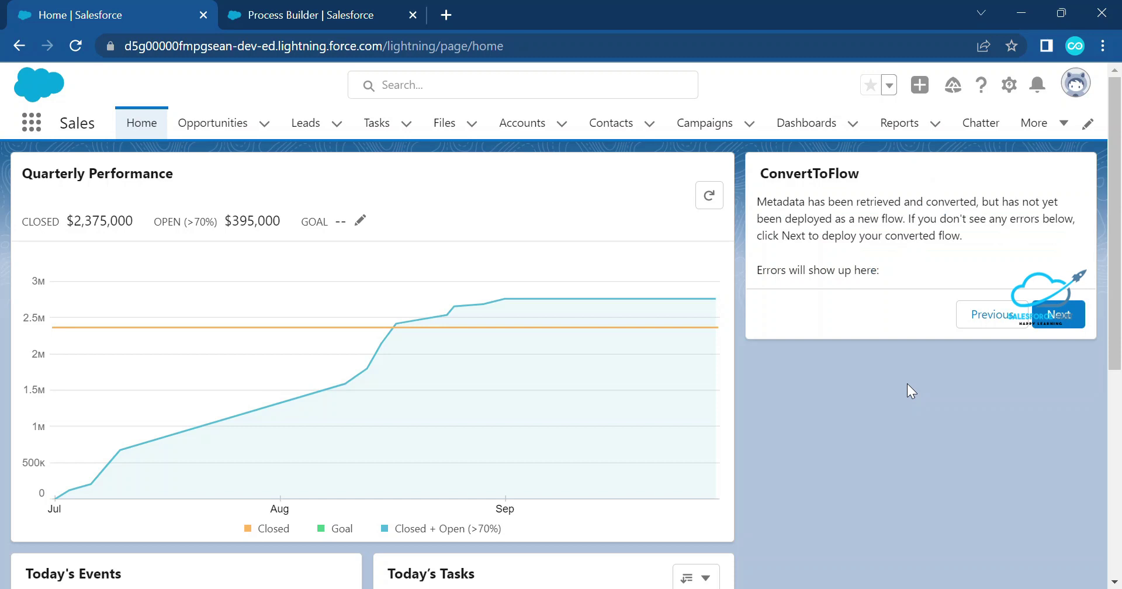
click(1071, 318)
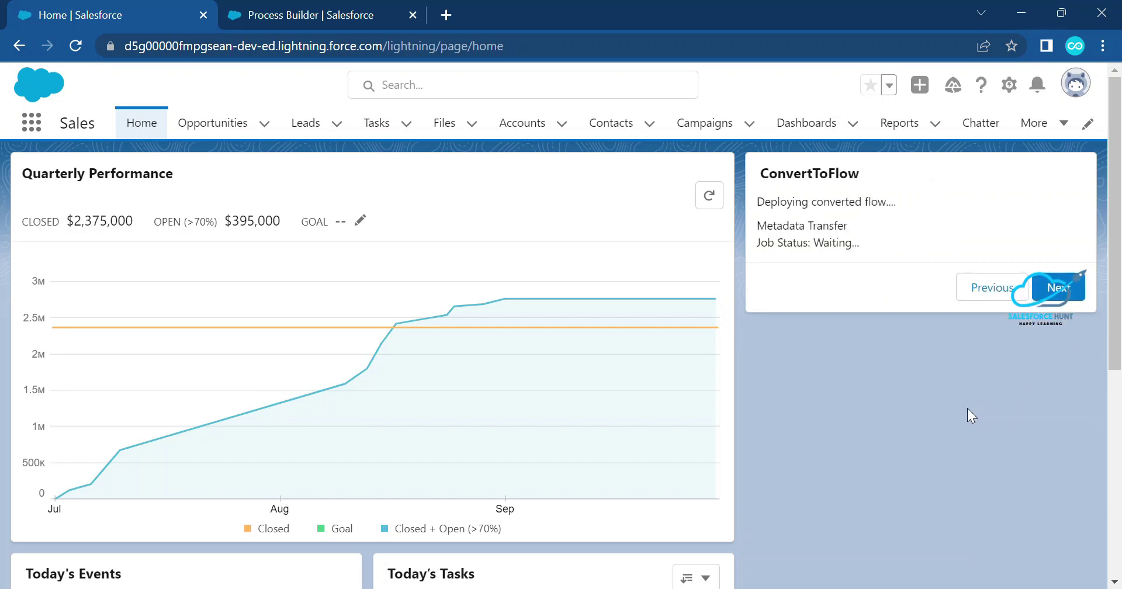
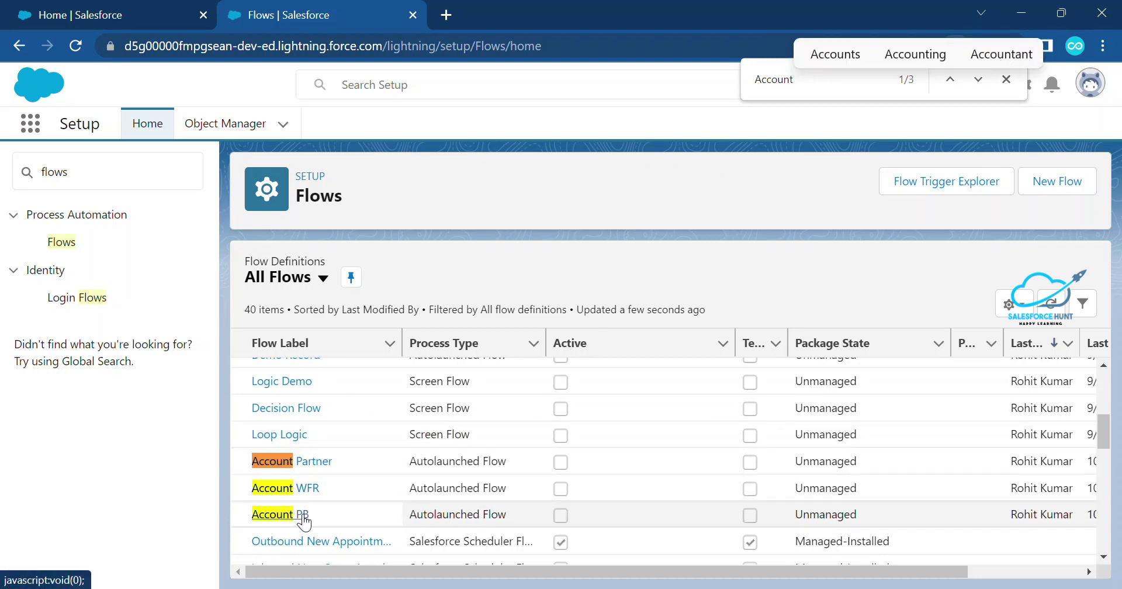
- Open the converted Account PB flow from the list of flows and view its layout
click(303, 516)
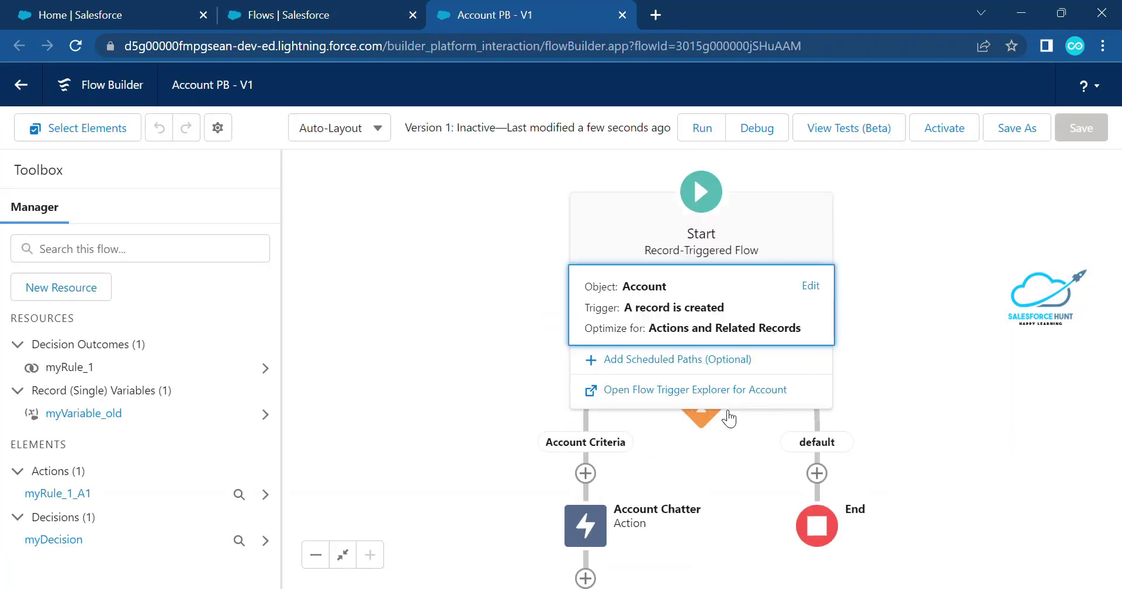
scroll(910, 397, down, 4)
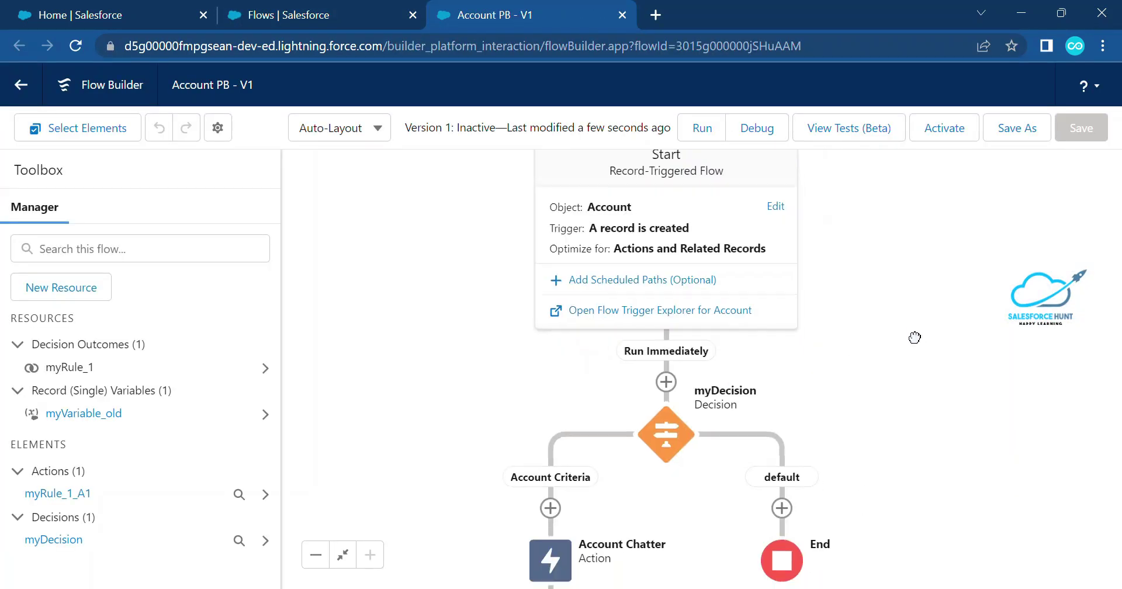
drag(928, 258, 917, 365)
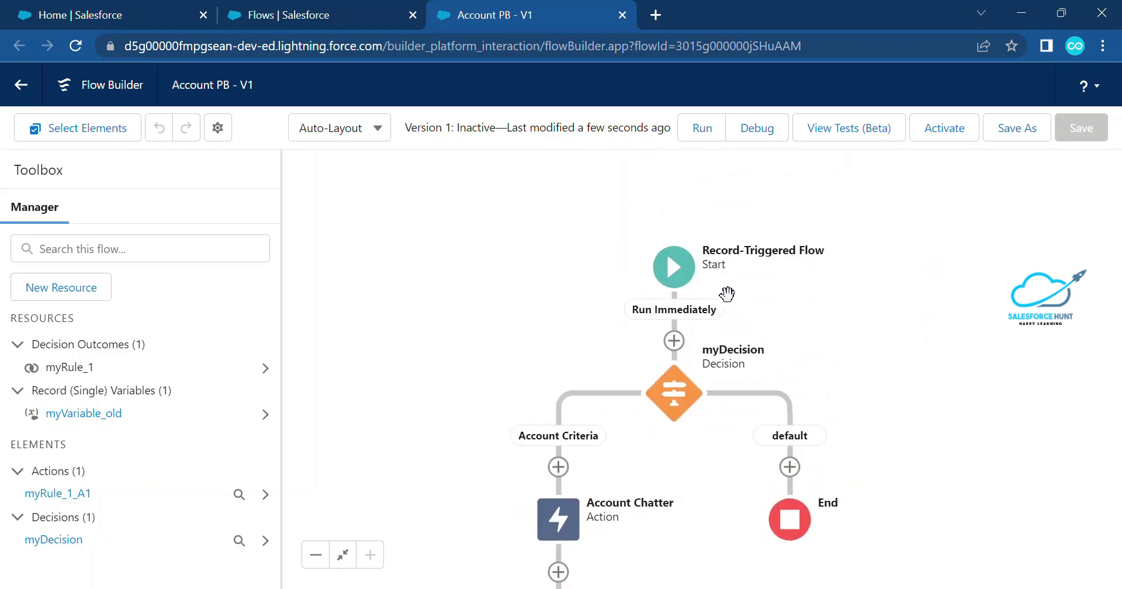
- Review the Start element's object, trigger, entry conditions and optimization settings
click(684, 272)
click(679, 374)
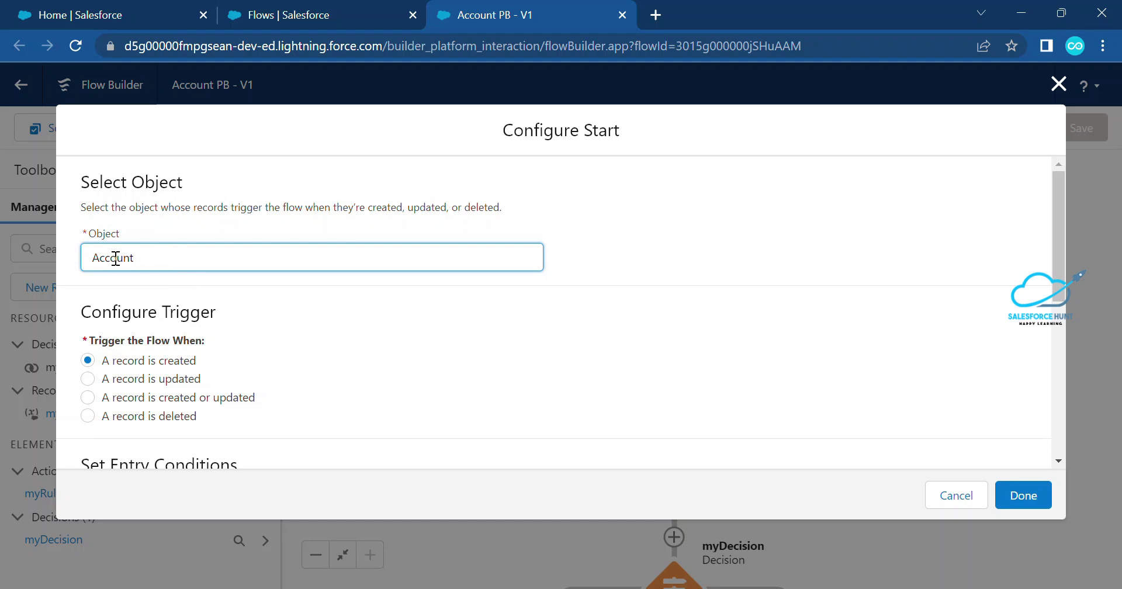
scroll(180, 371, down, 3)
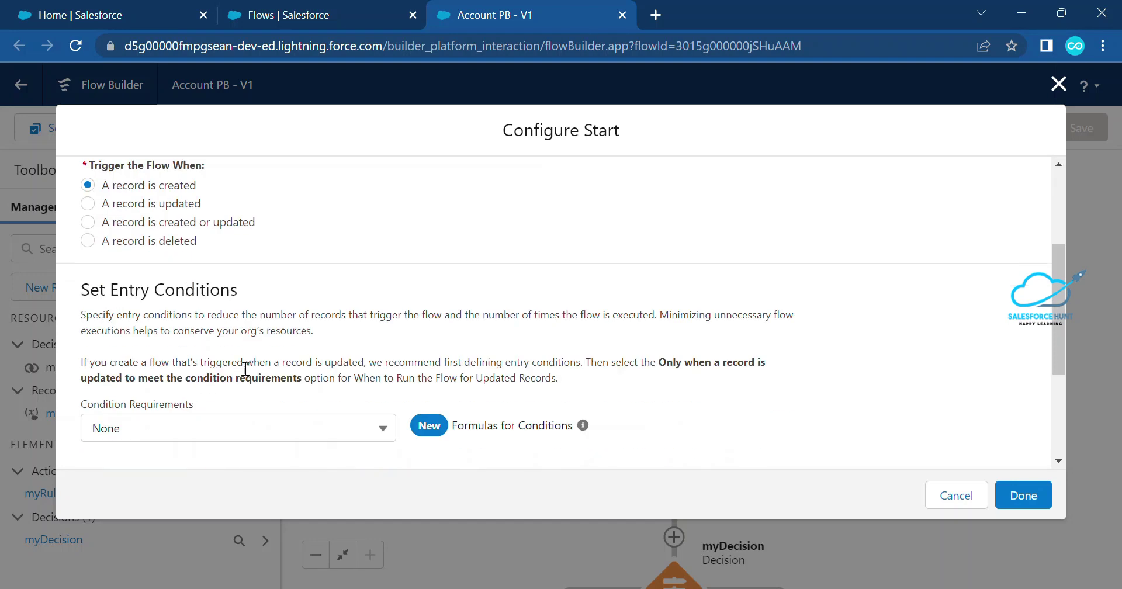
scroll(233, 438, down, 3)
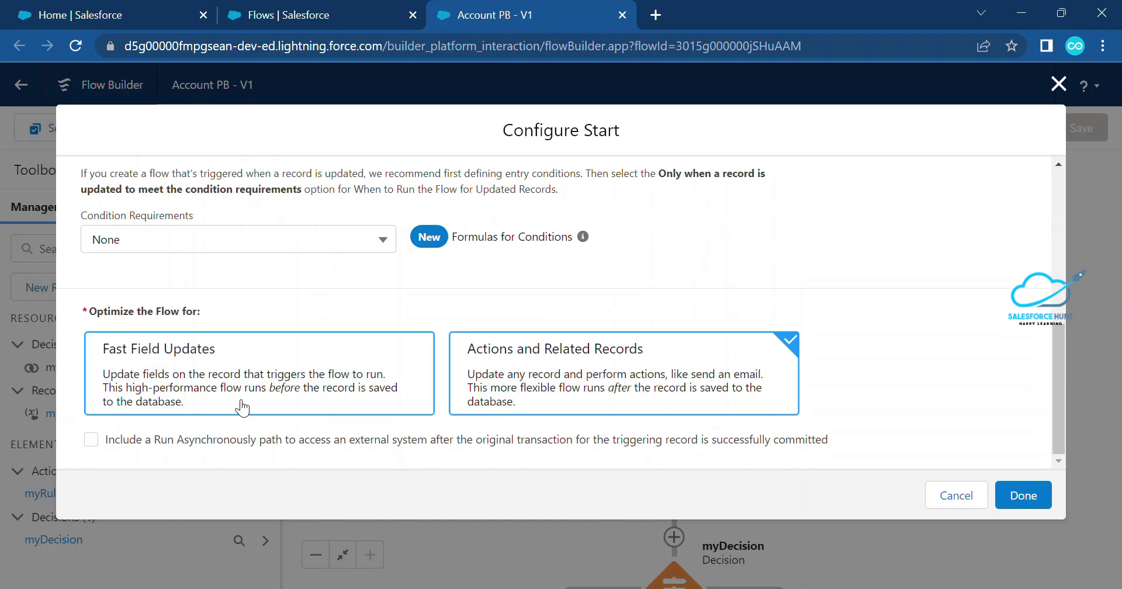
click(1024, 495)
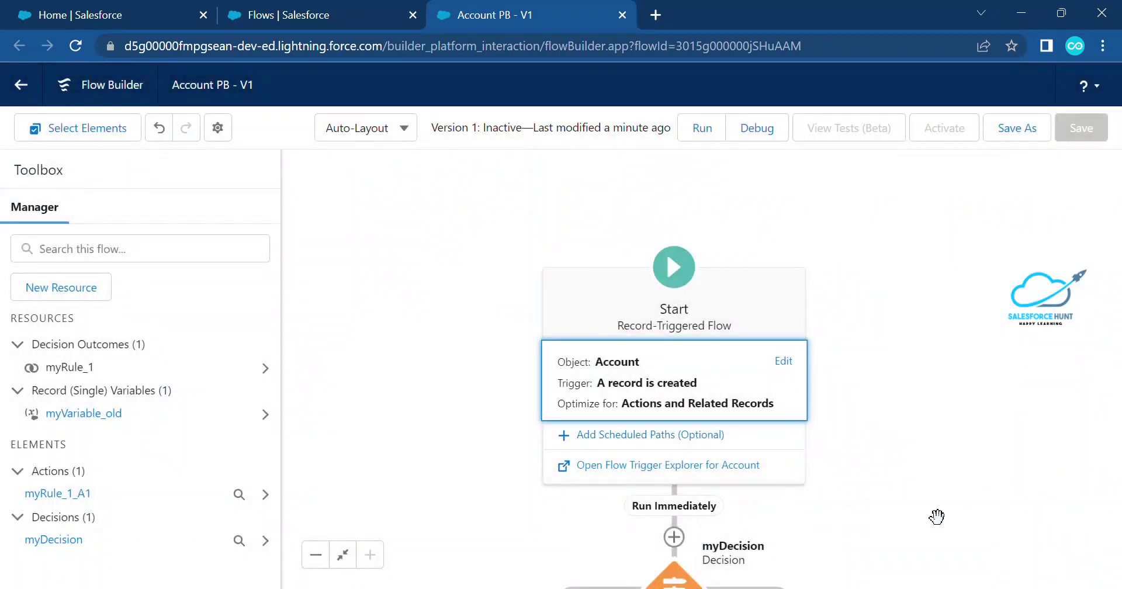
- Review the Account Criteria outcome and its condition in the myDecision element
scroll(877, 435, down, 6)
double_click(669, 222)
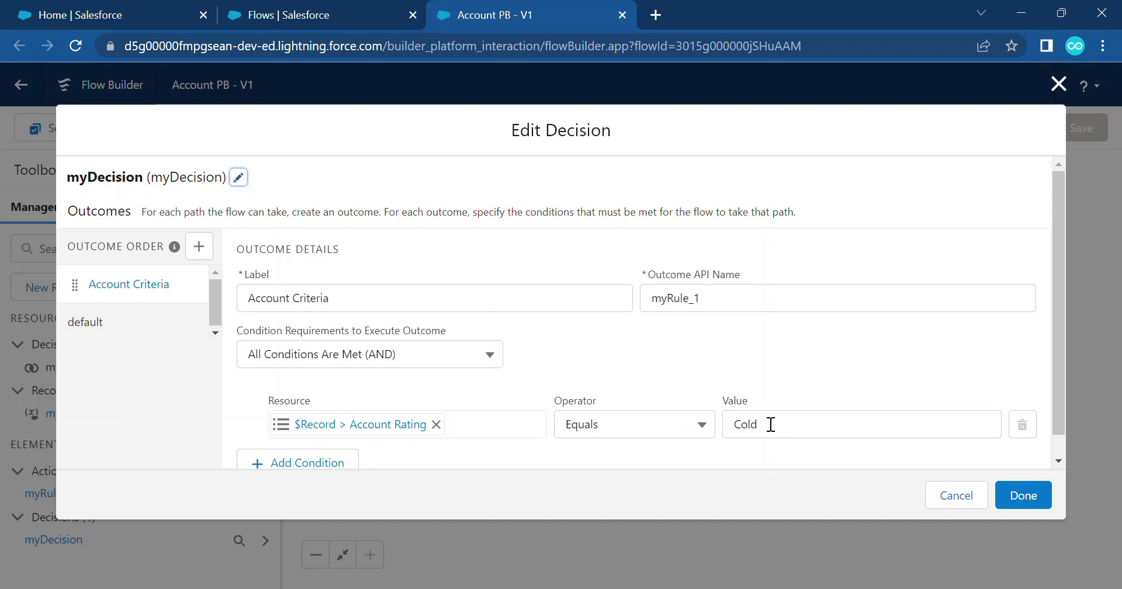
scroll(798, 392, down, 1)
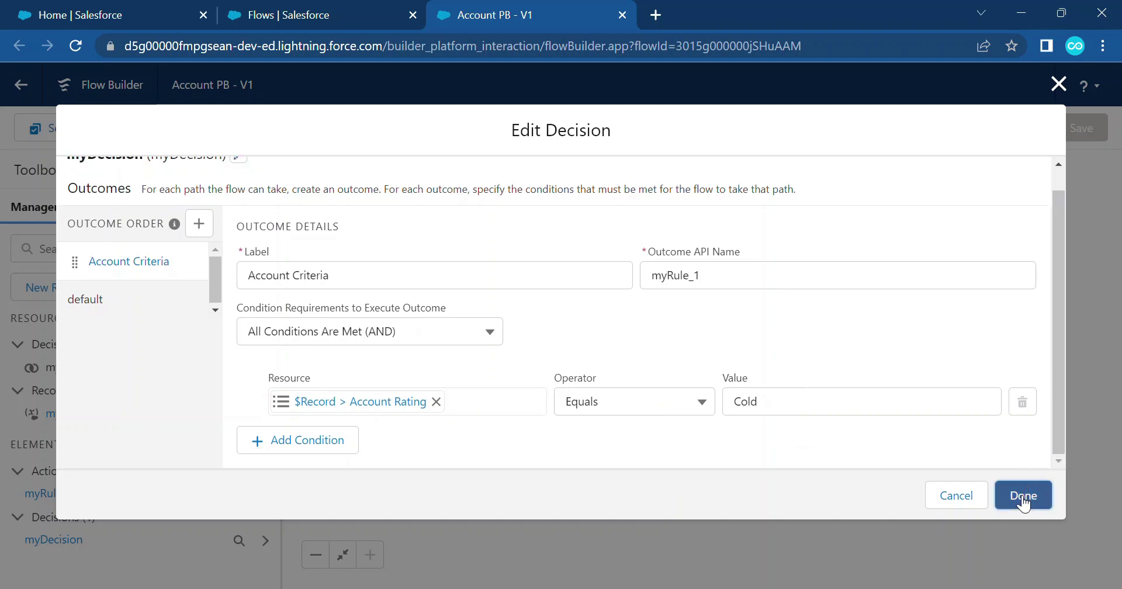
click(1023, 496)
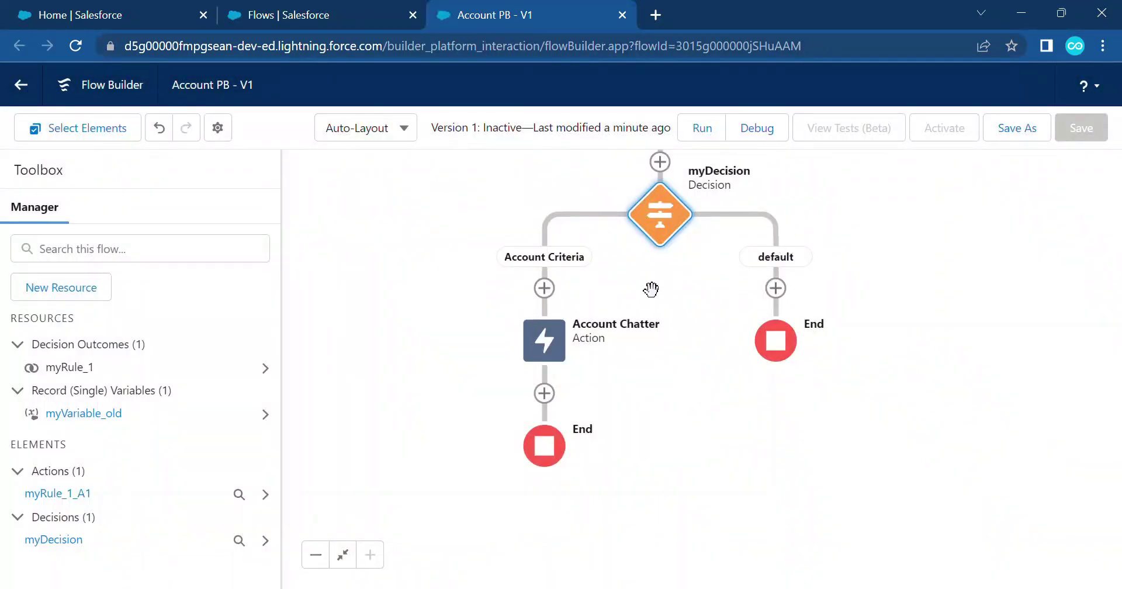
- Check the input values of the Account Chatter action and close it without making changes
double_click(552, 345)
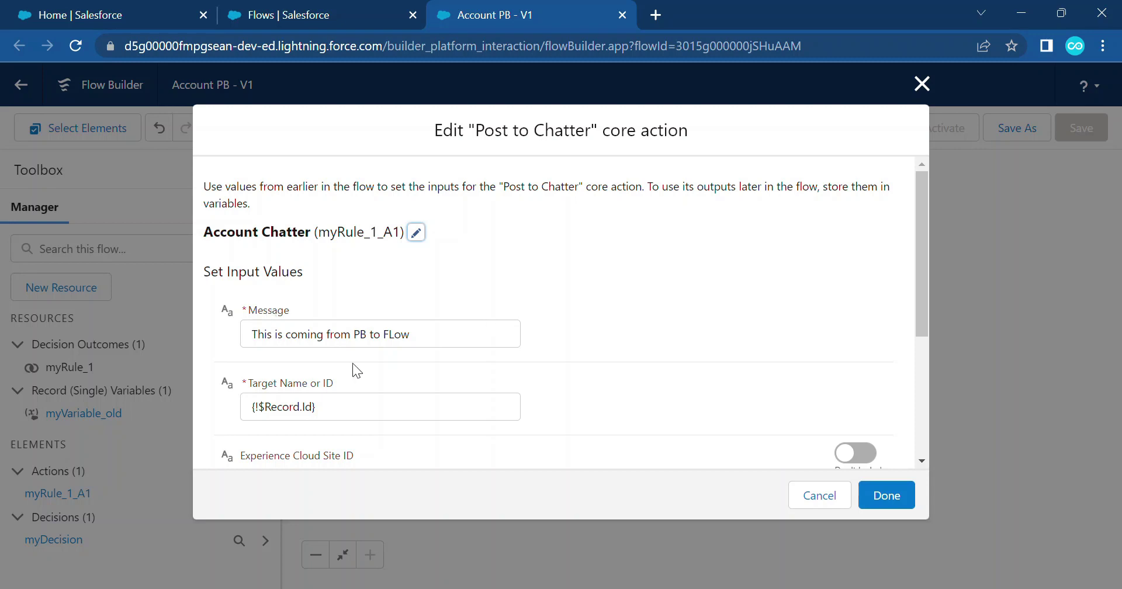
key(Tab)
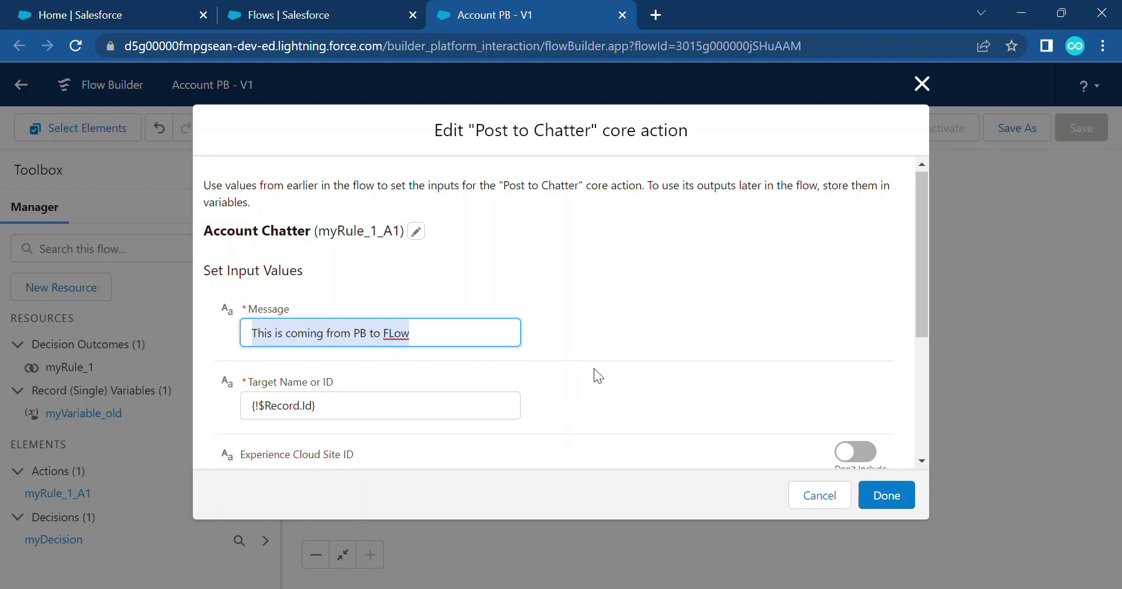
scroll(419, 349, down, 4)
scroll(412, 342, up, 1)
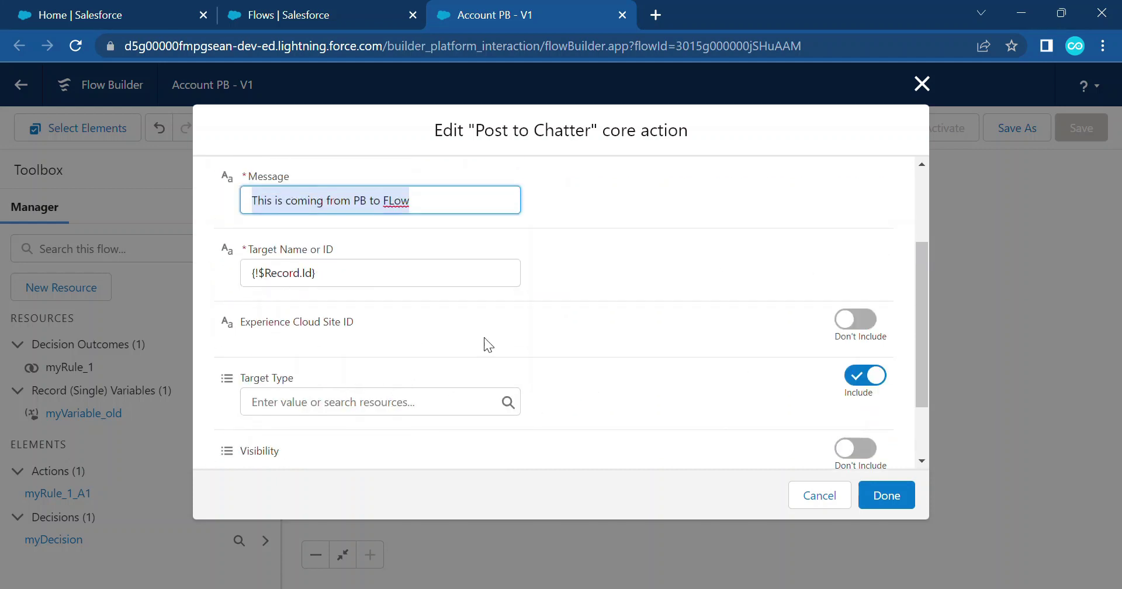
click(921, 84)
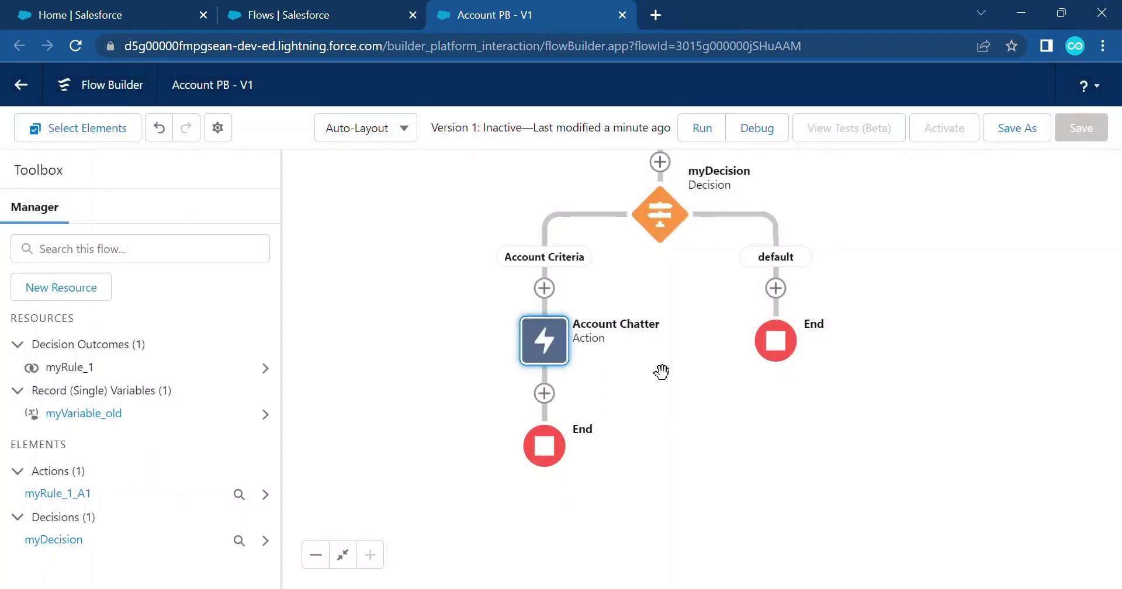
drag(689, 405, 682, 460)
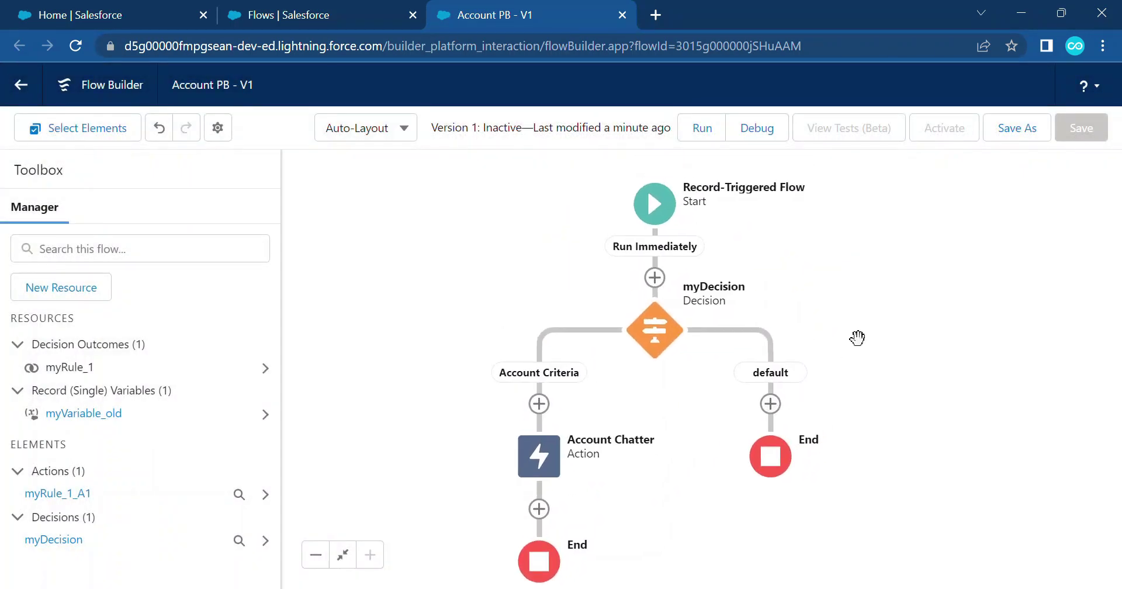